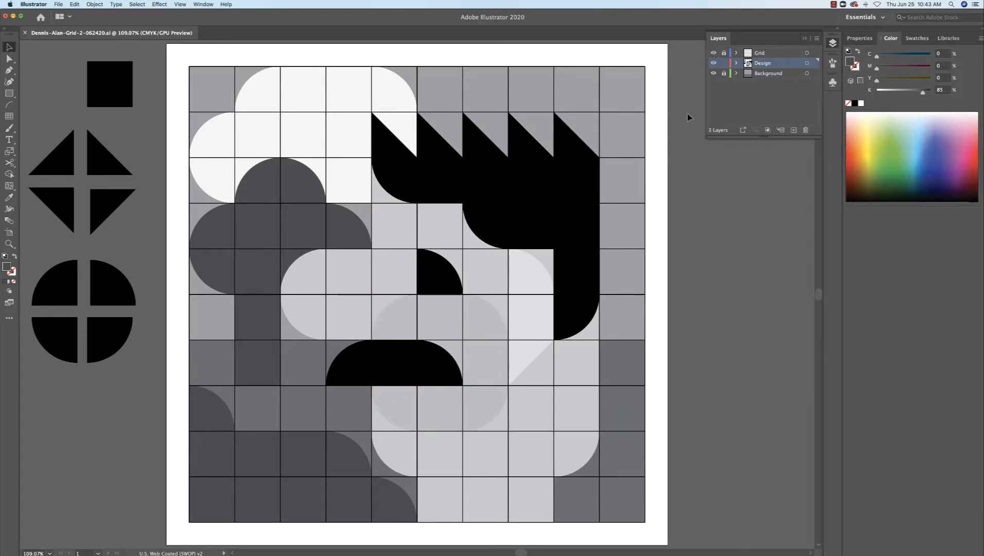
Lock the middle black hair triangle on the grid portrait.
click(479, 140)
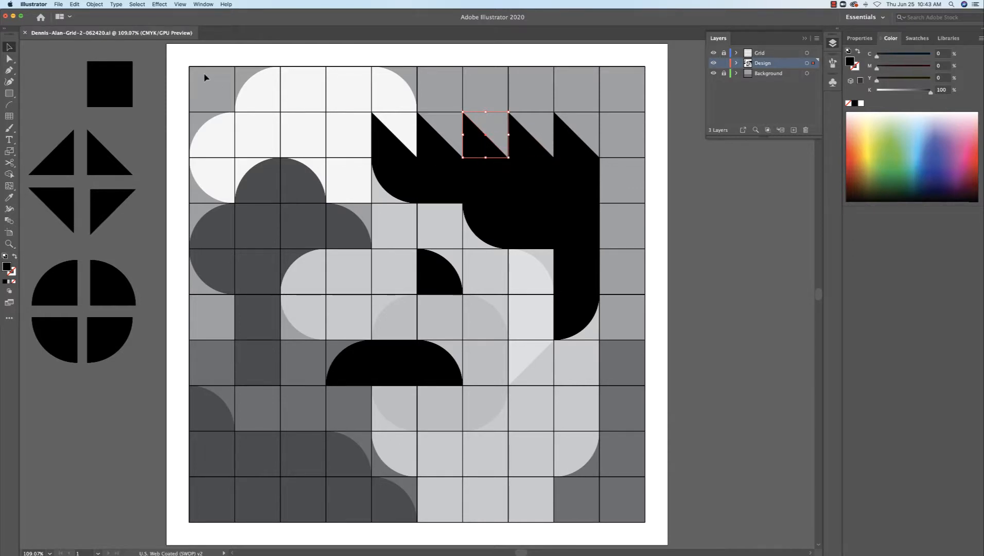
click(93, 4)
mouse_move(99, 55)
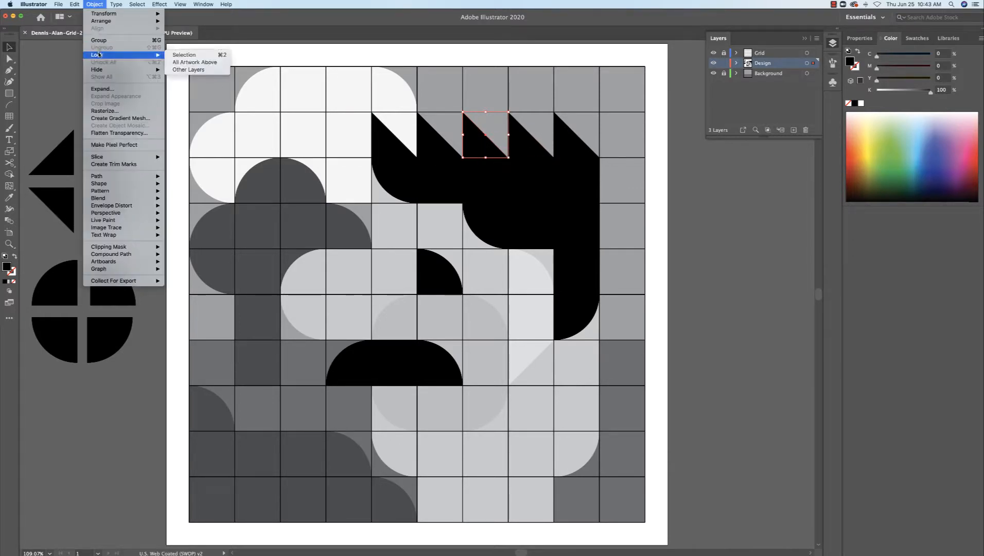
click(209, 57)
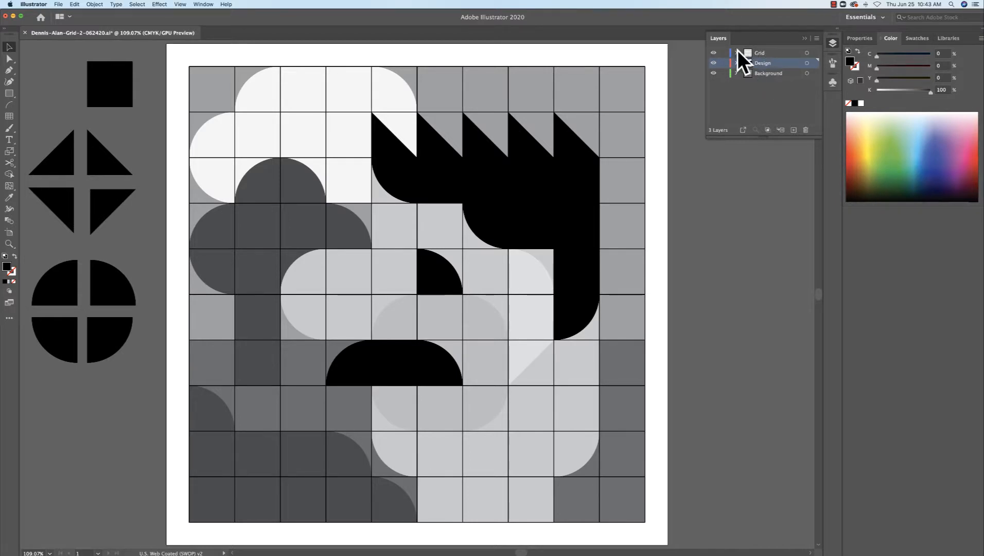
Unlock all locked objects and clear the selection.
click(97, 5)
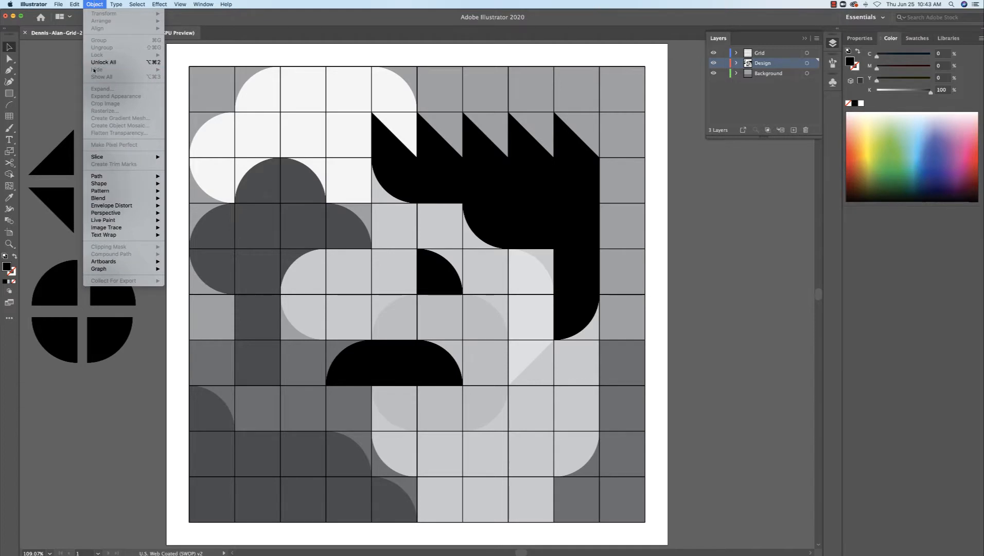
click(129, 63)
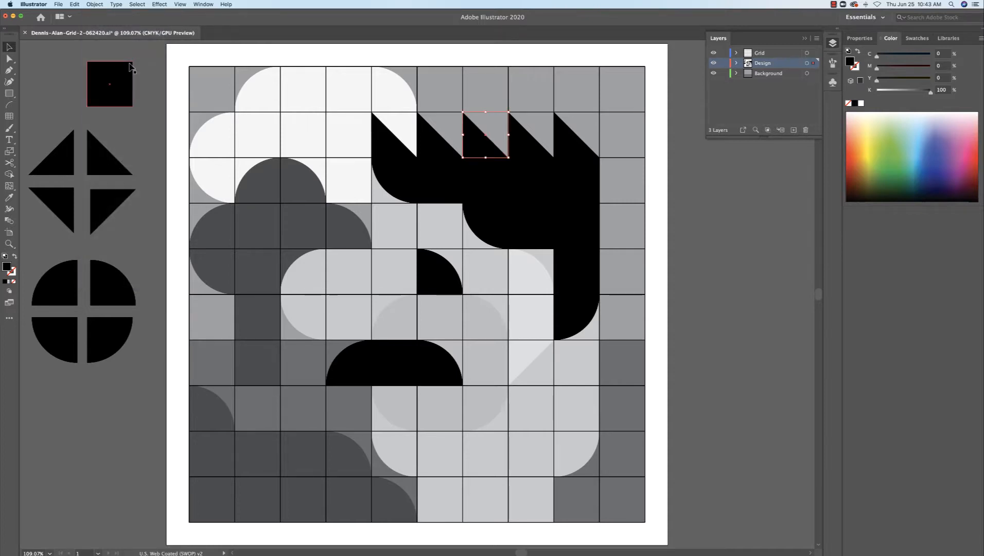
click(717, 246)
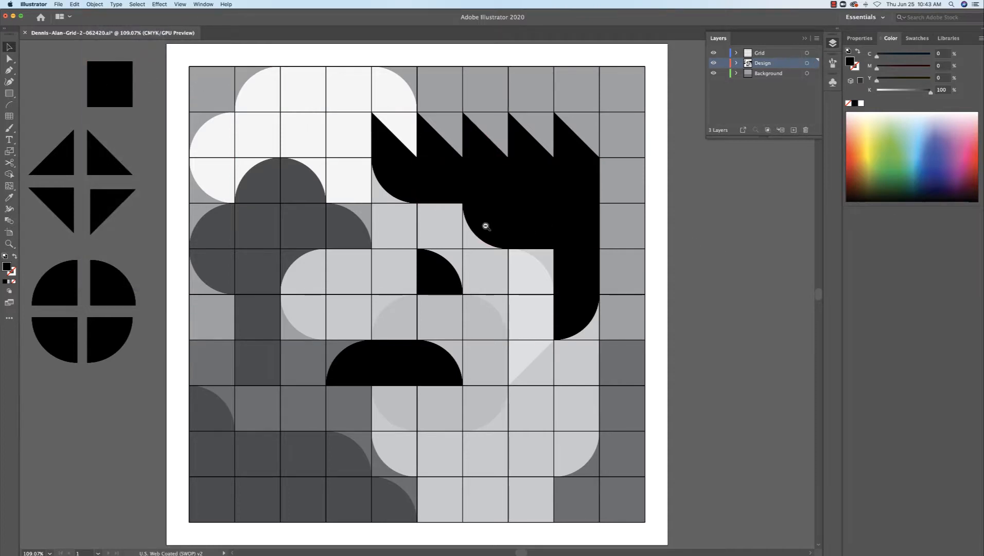
Duplicate the artboard with all its artwork to the right of the original, leaving a small gap between them.
alt+super+click(486, 232)
alt+super+click(459, 246)
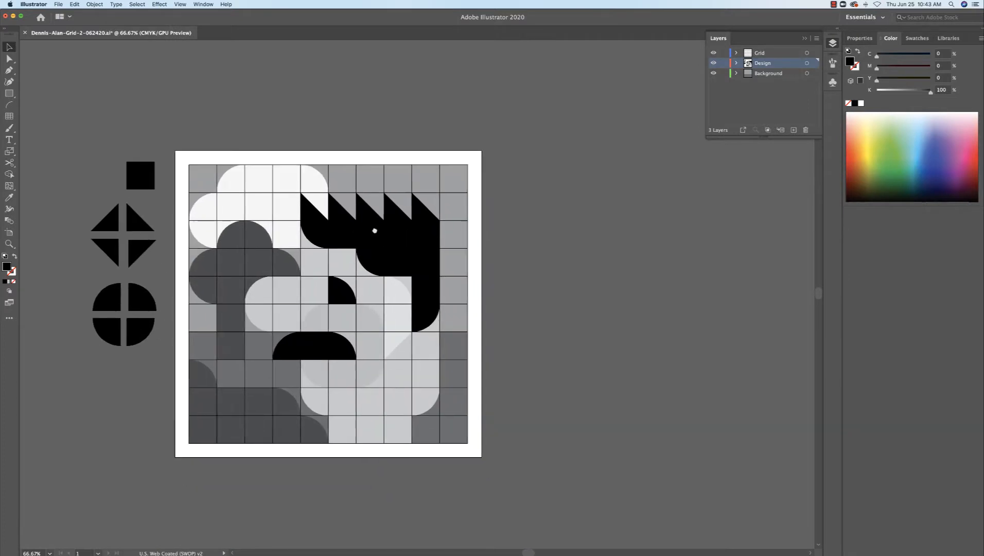
drag(394, 295, 284, 201)
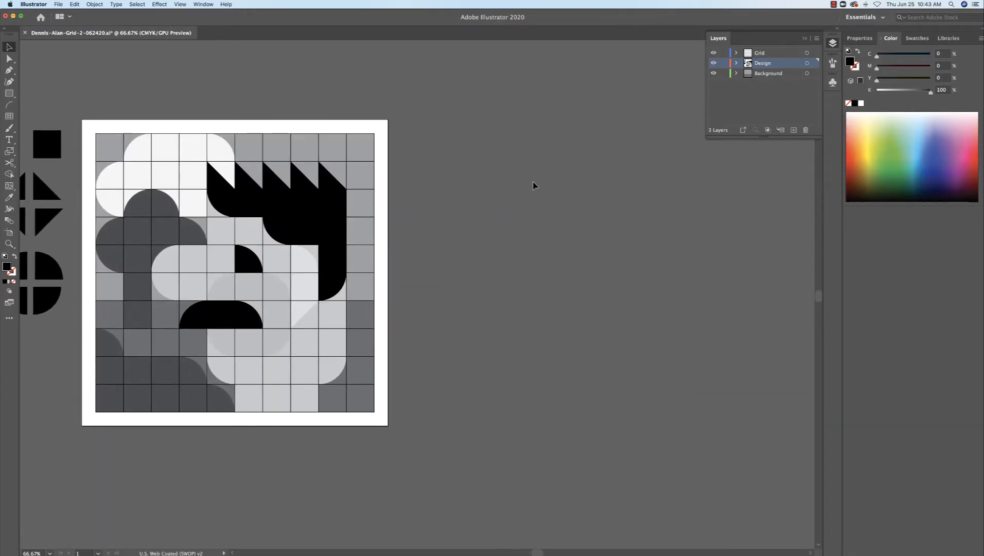
click(10, 233)
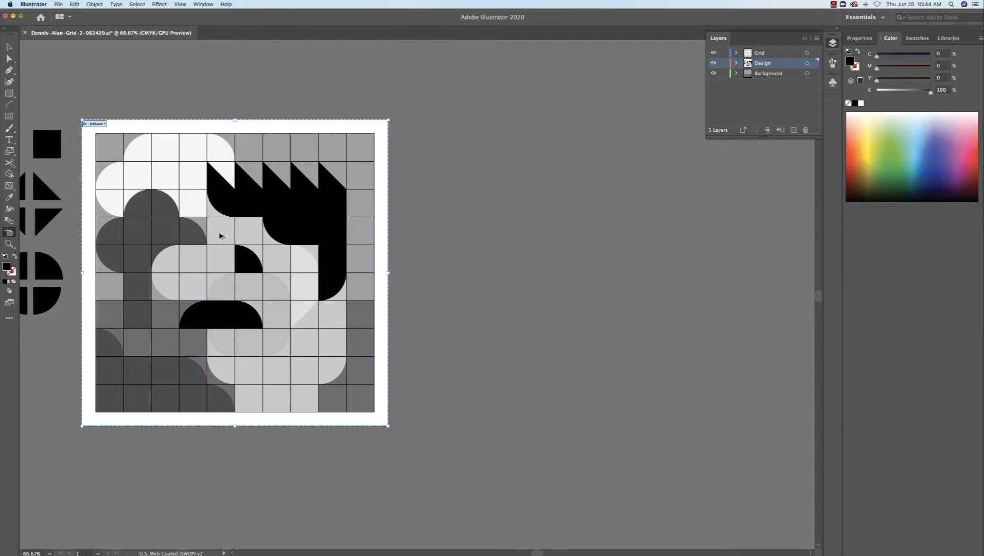
key(super+a)
drag(220, 236, 548, 236)
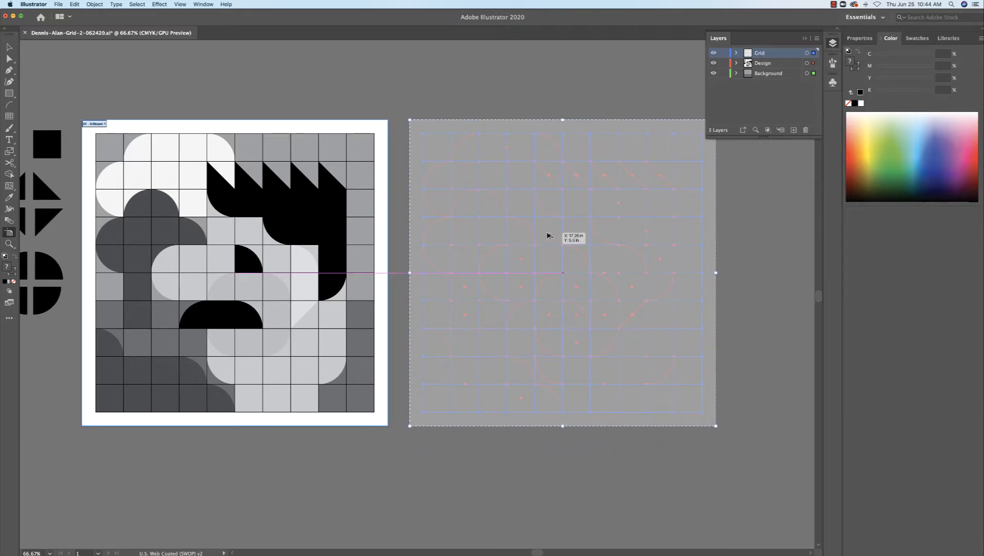
drag(547, 236, 560, 253)
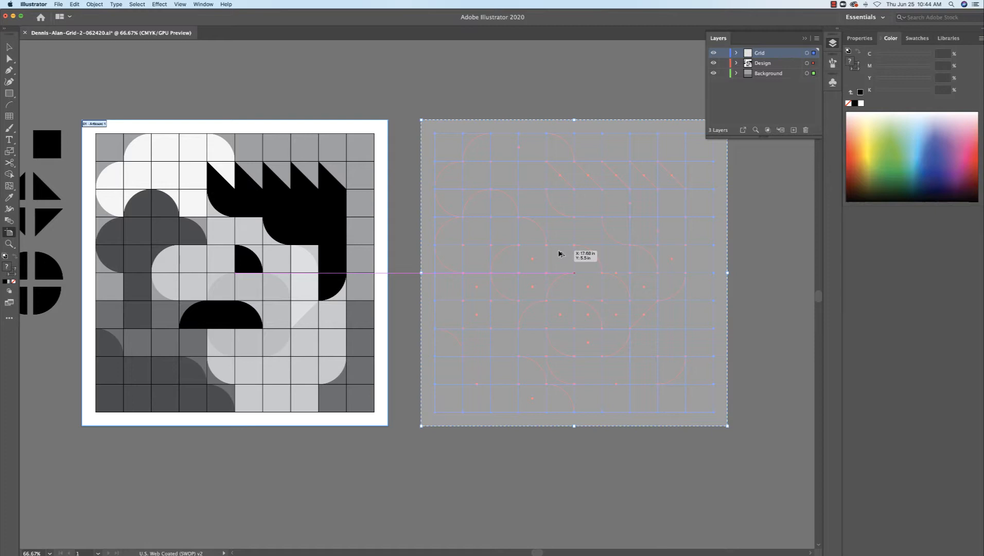
drag(559, 254, 560, 255)
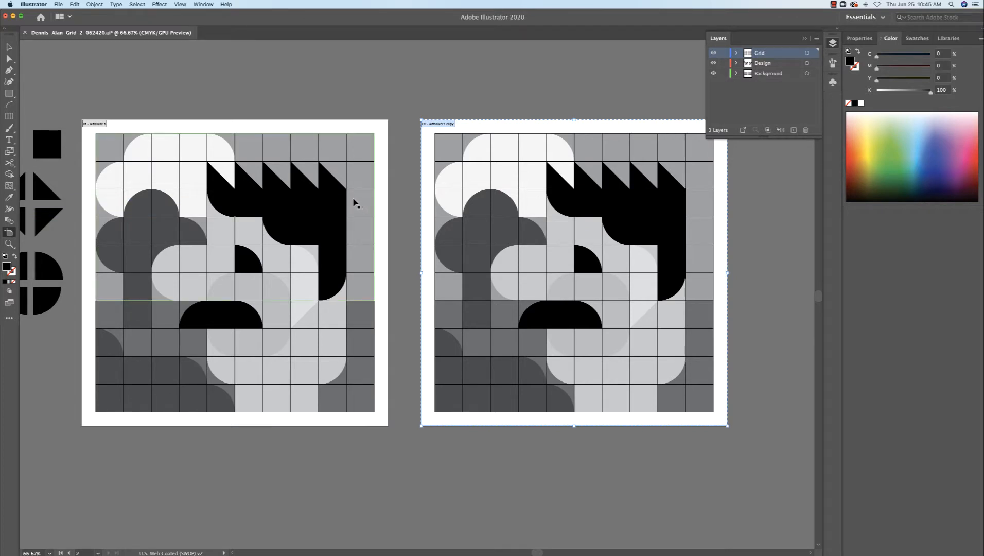
Display the artwork as outlines, try nudging the original artboard, and return to the Selection tool.
key(super+y)
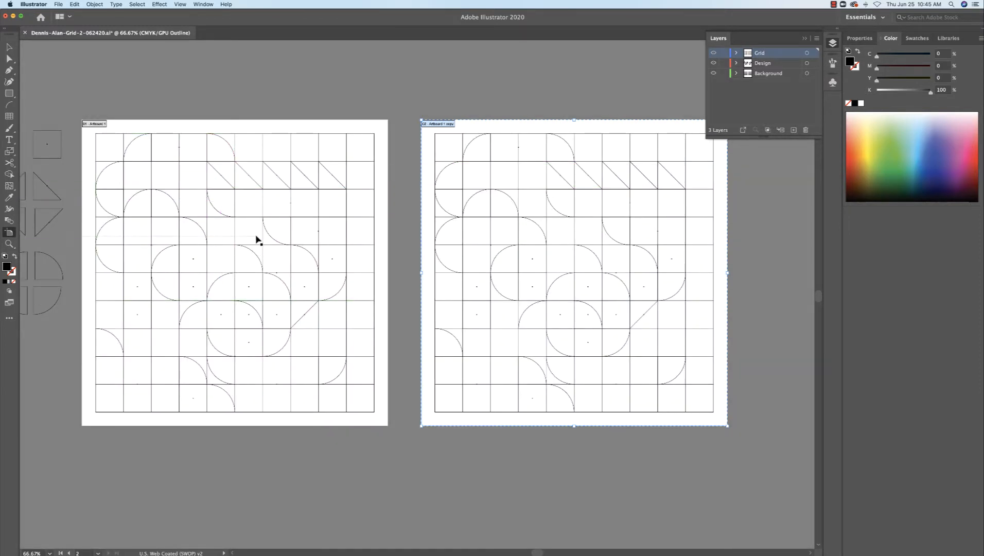
click(221, 215)
drag(221, 214, 222, 215)
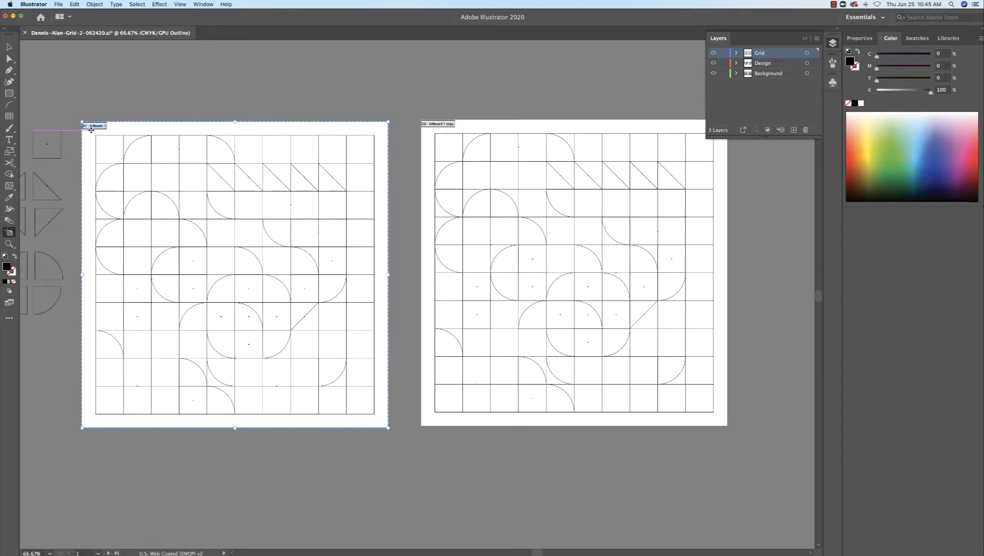
click(9, 46)
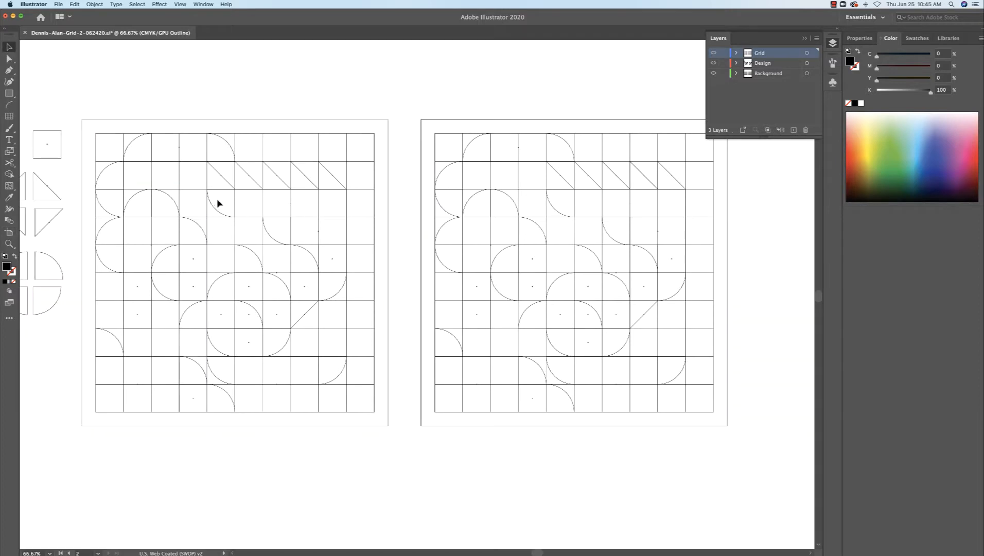
Nudge the curved hair tile at the front of the original portrait and undo the move.
drag(213, 209, 216, 210)
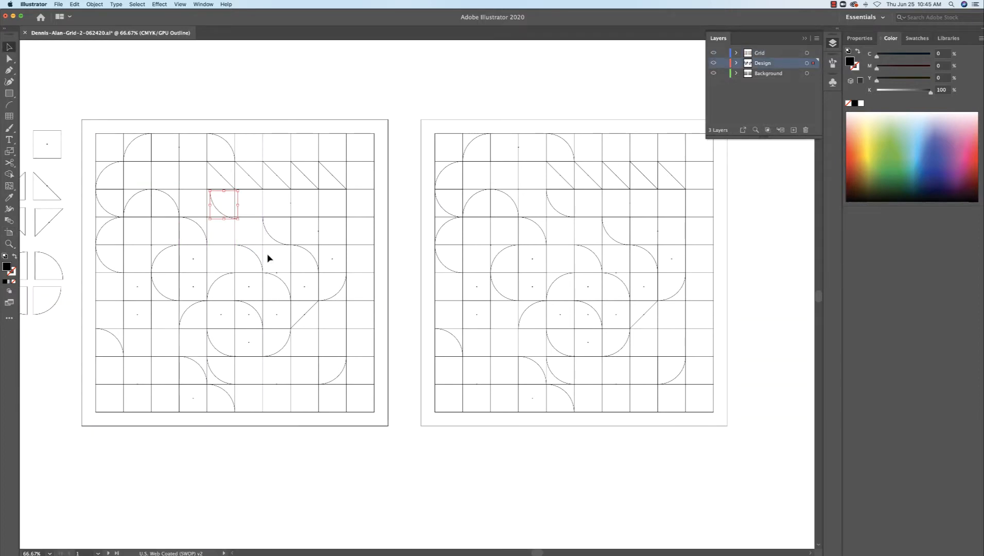
click(274, 103)
key(super+z)
key(super+z)
Lock all artwork on the duplicate artboard and switch from outlines back to the preview display.
drag(555, 225, 738, 442)
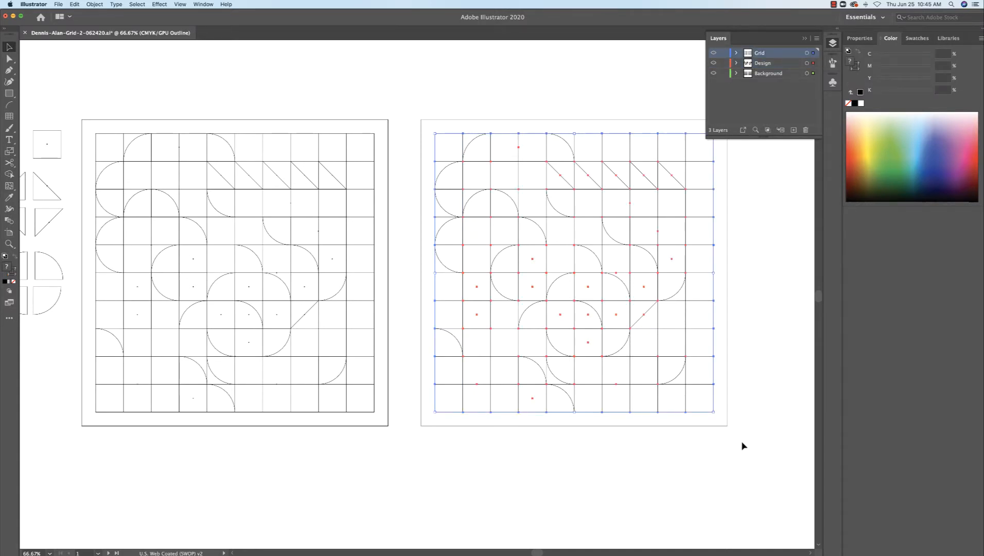
click(96, 5)
mouse_move(103, 55)
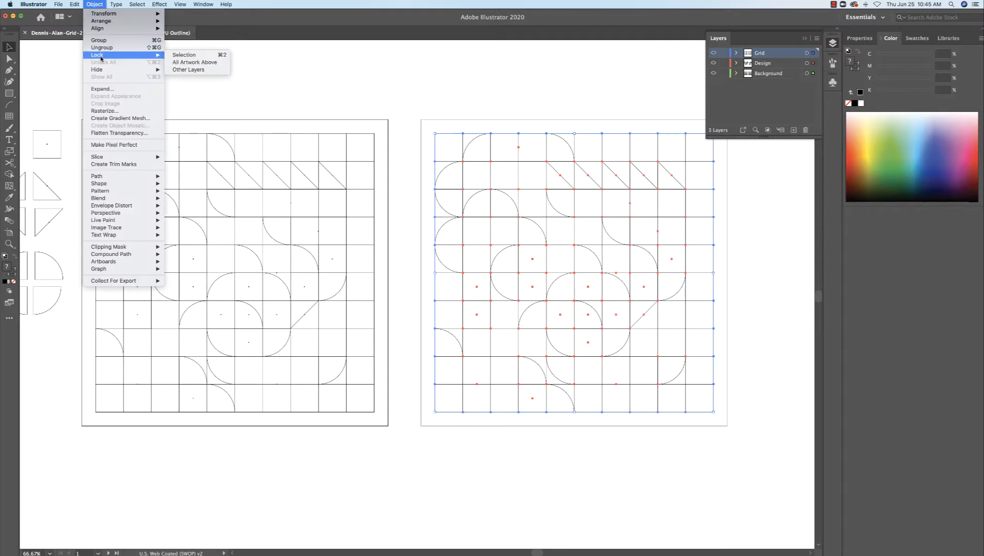
click(183, 55)
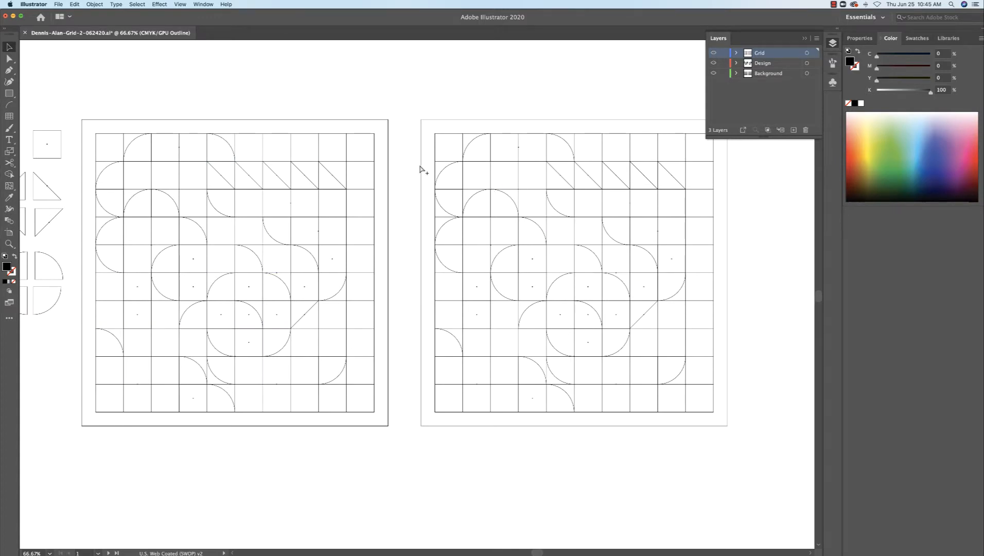
key(super+y)
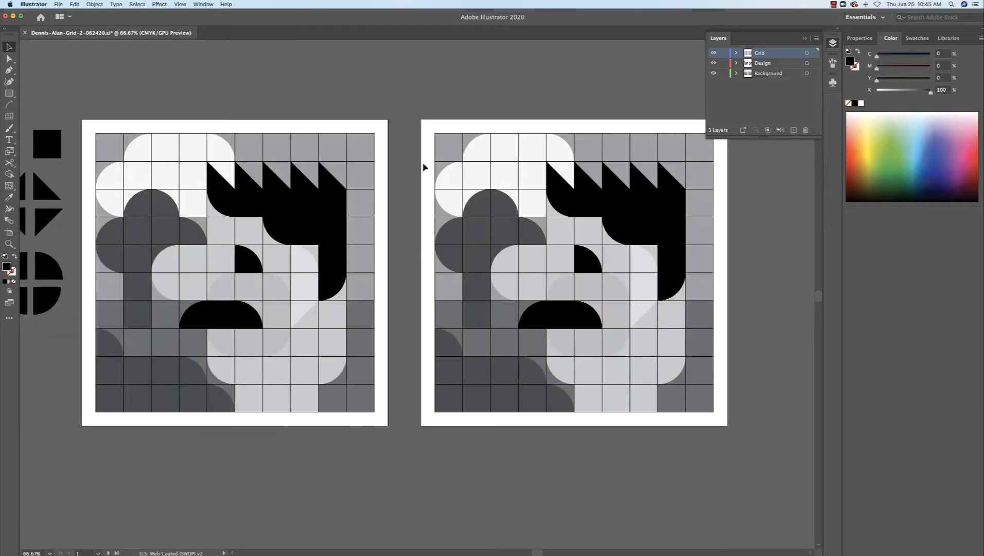
Recolor the original artboard's upper background rectangle sky blue, with C 47.45, M 2.35, Y 0 and K 0 percent.
click(362, 151)
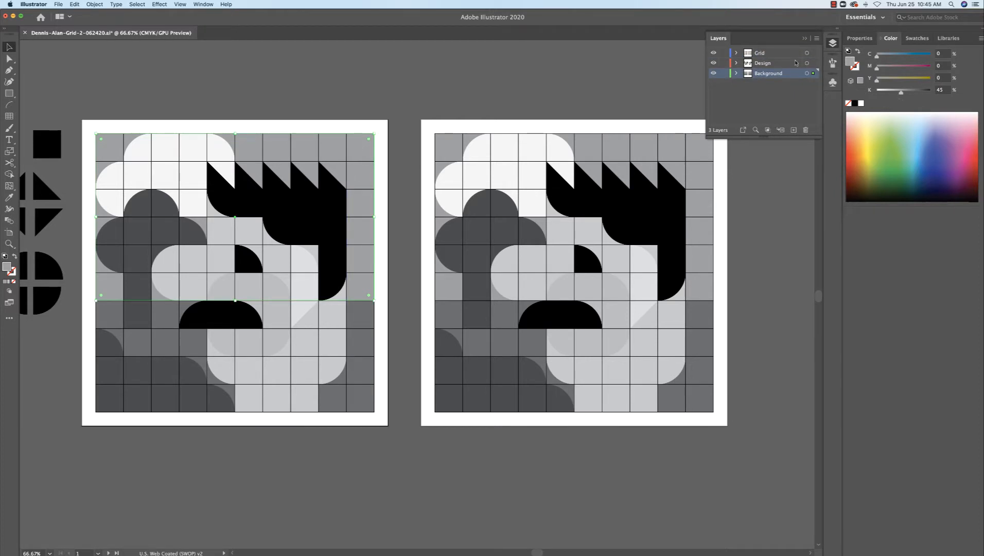
click(920, 39)
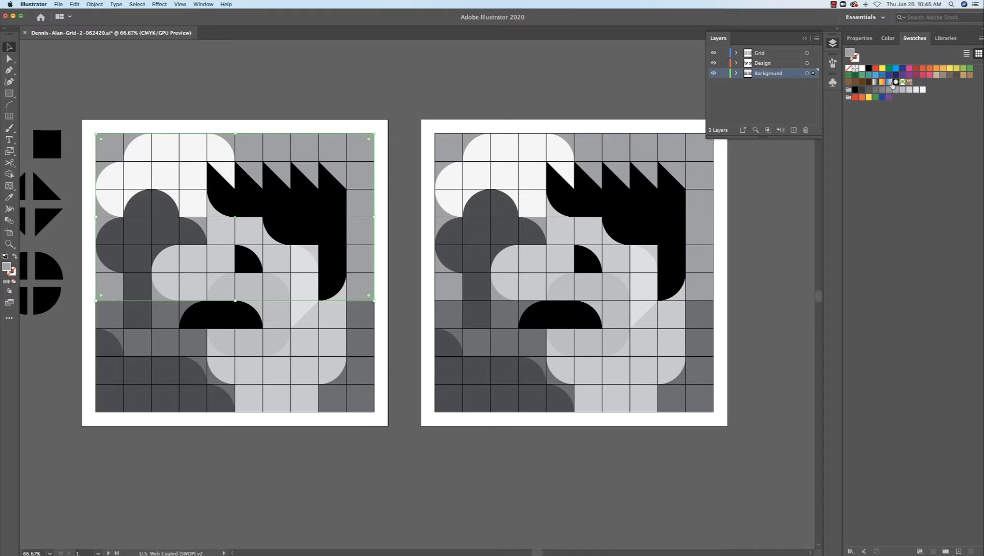
click(891, 40)
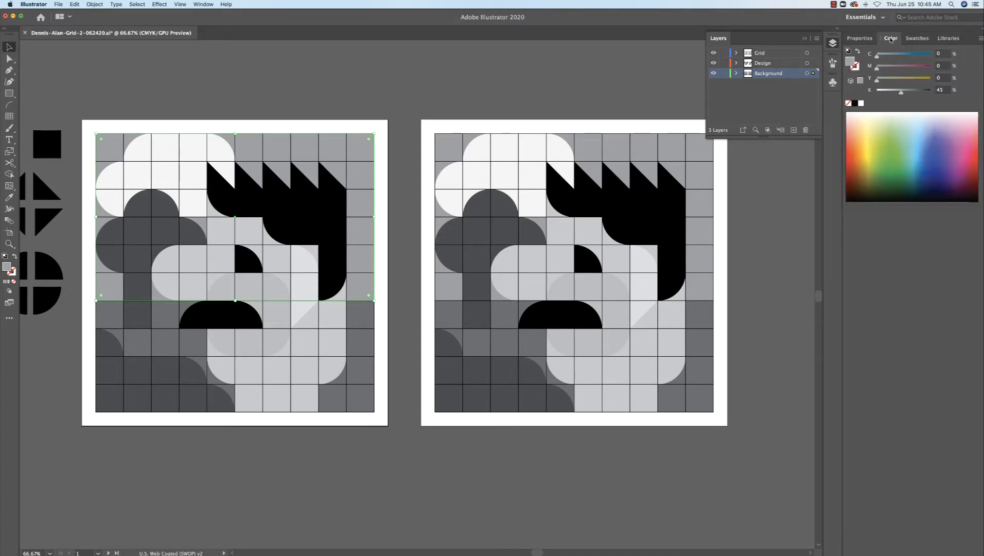
click(884, 129)
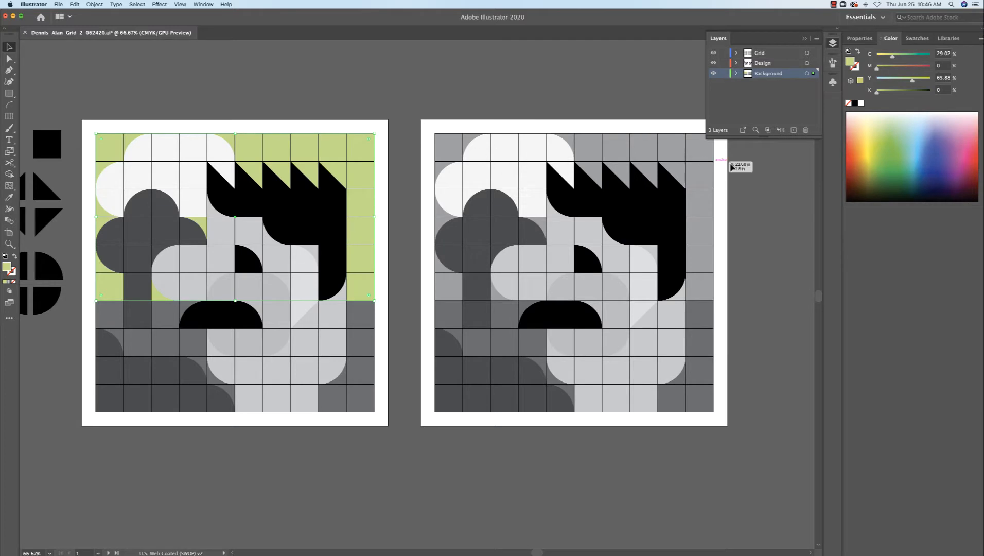
click(919, 122)
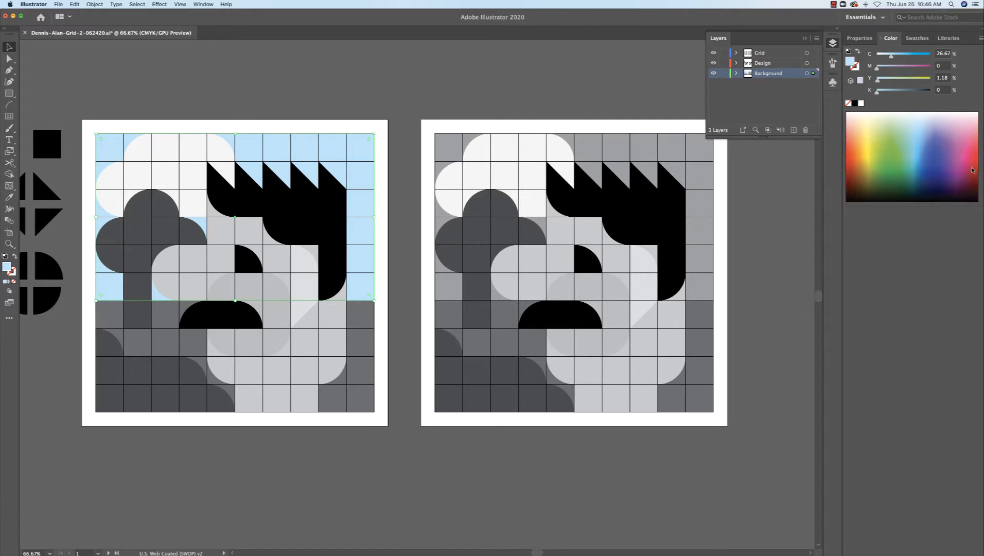
click(923, 133)
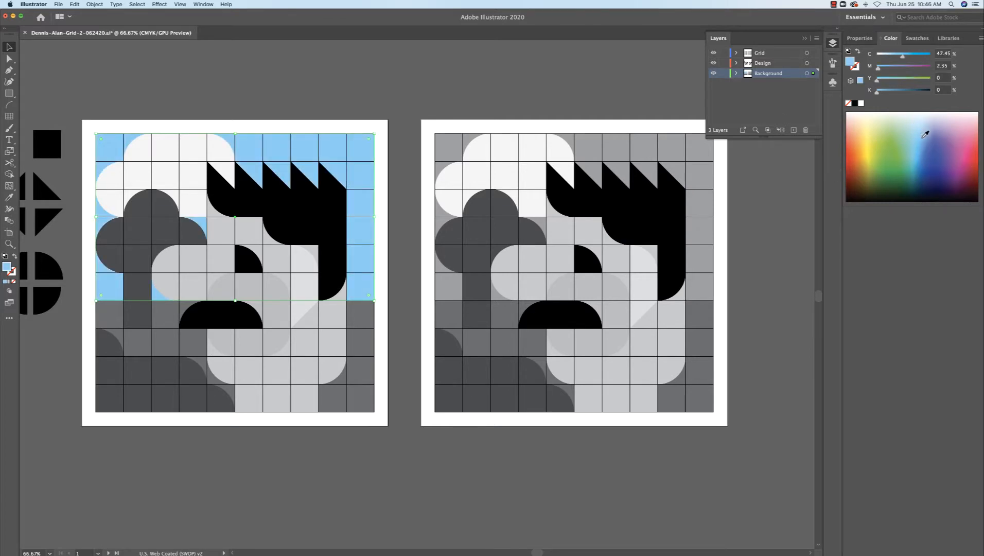
click(316, 209)
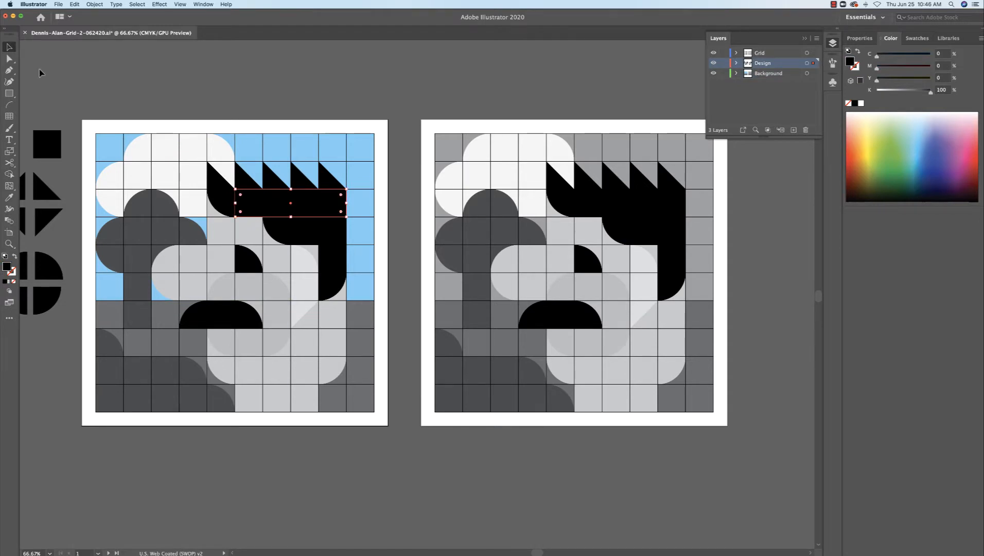
shift+click(326, 180)
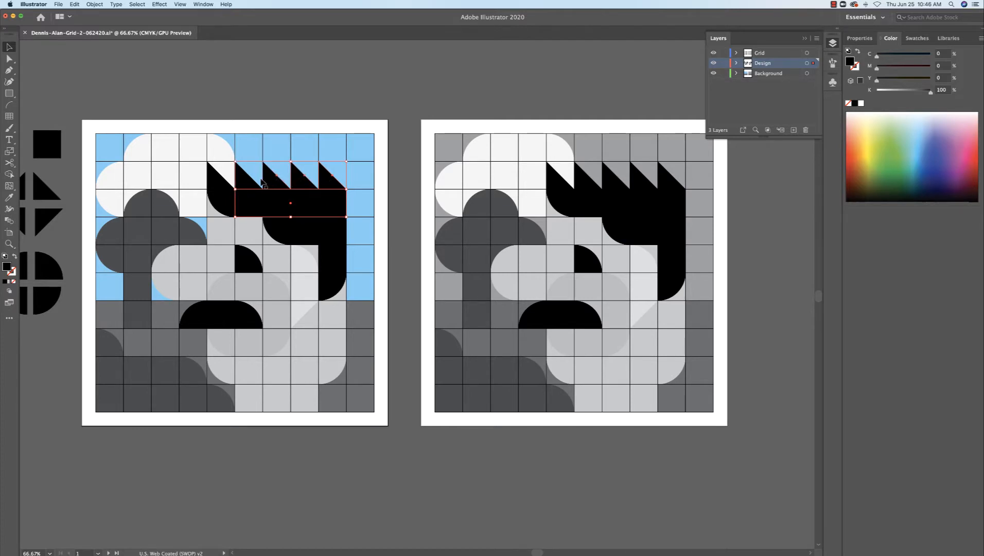
shift+click(221, 186)
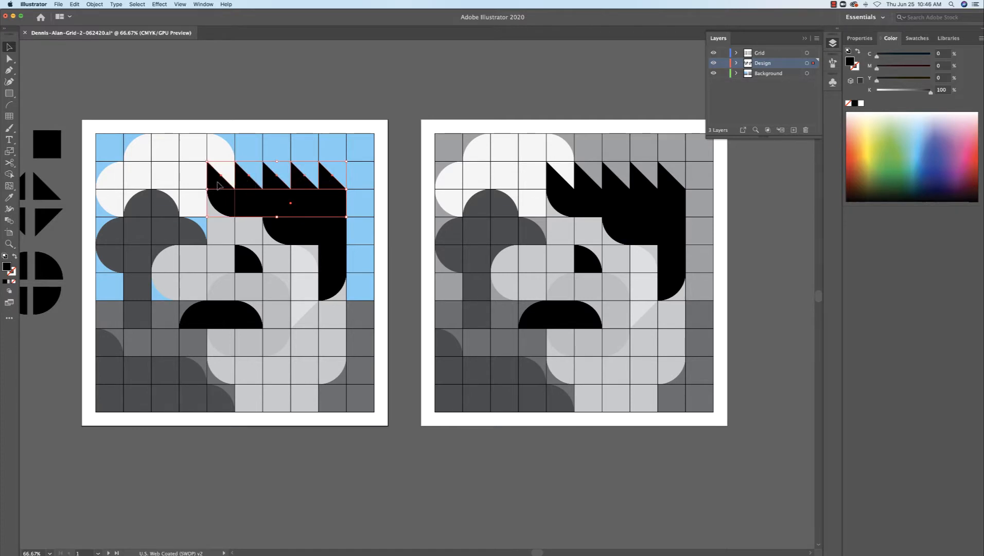
click(327, 106)
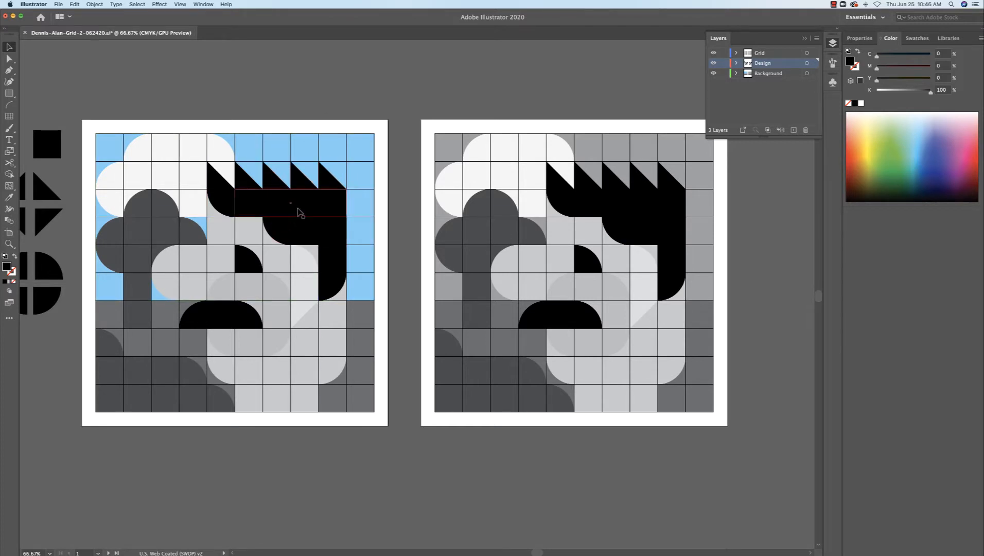
Select every unlocked object that has the same fill color as the rearmost black hair triangle on the original portrait.
click(325, 181)
scroll(324, 181, right, 1)
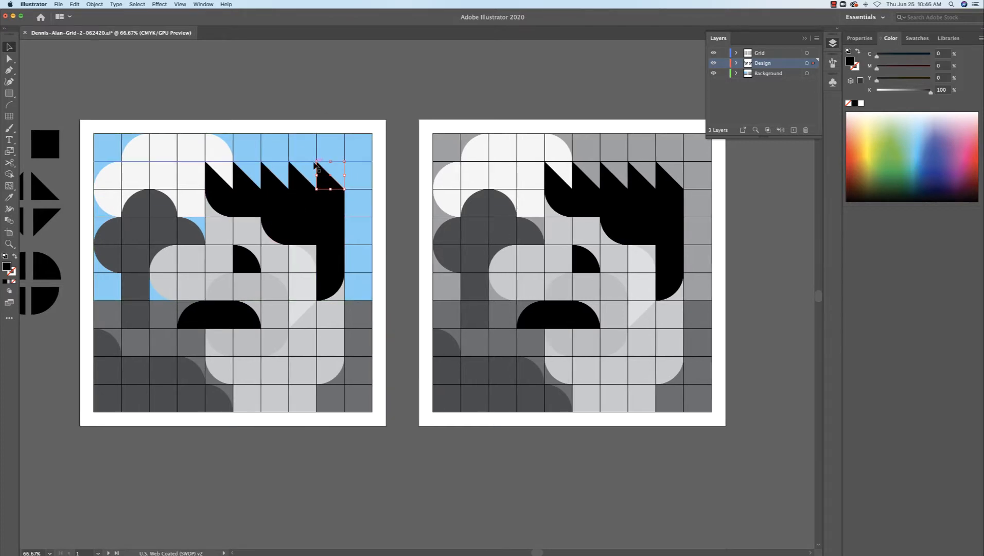
click(138, 4)
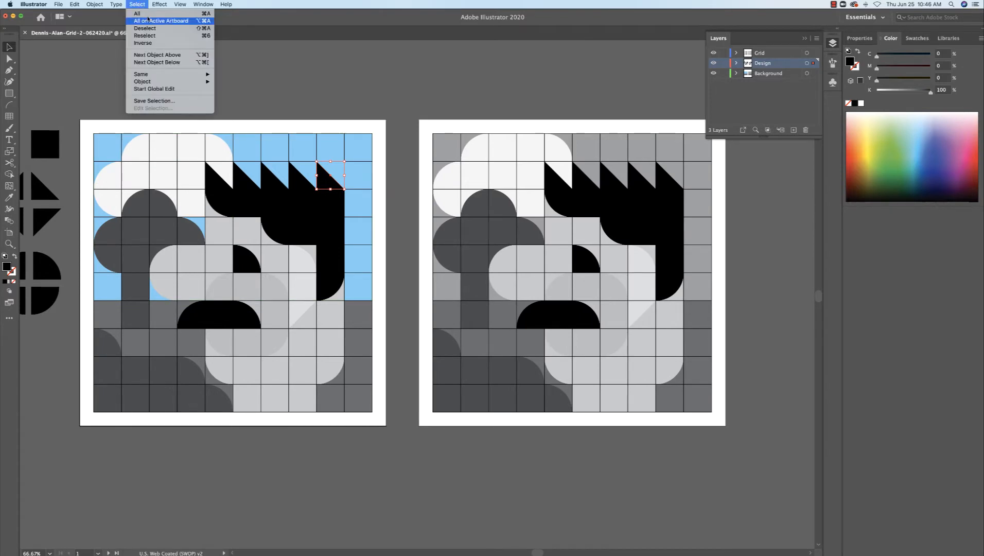
mouse_move(155, 75)
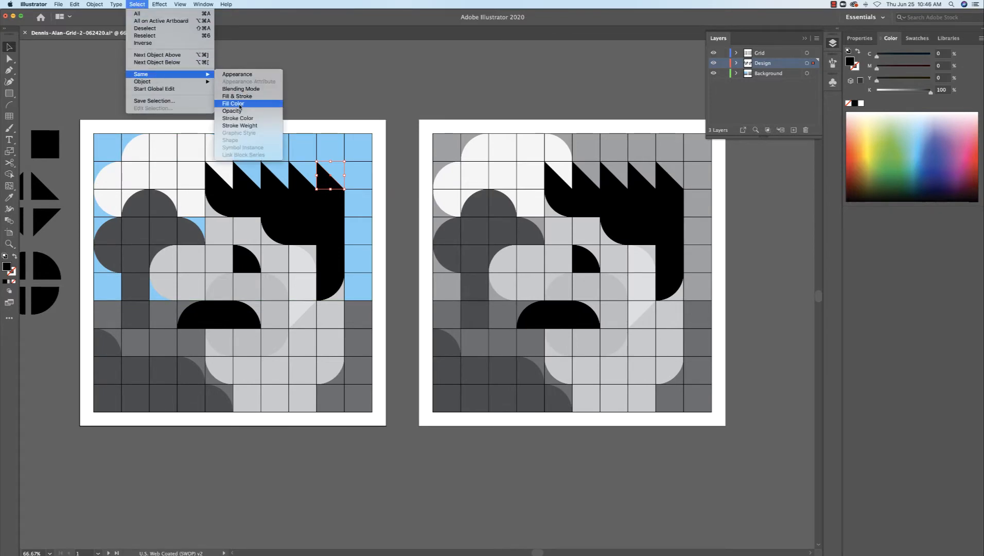
click(239, 104)
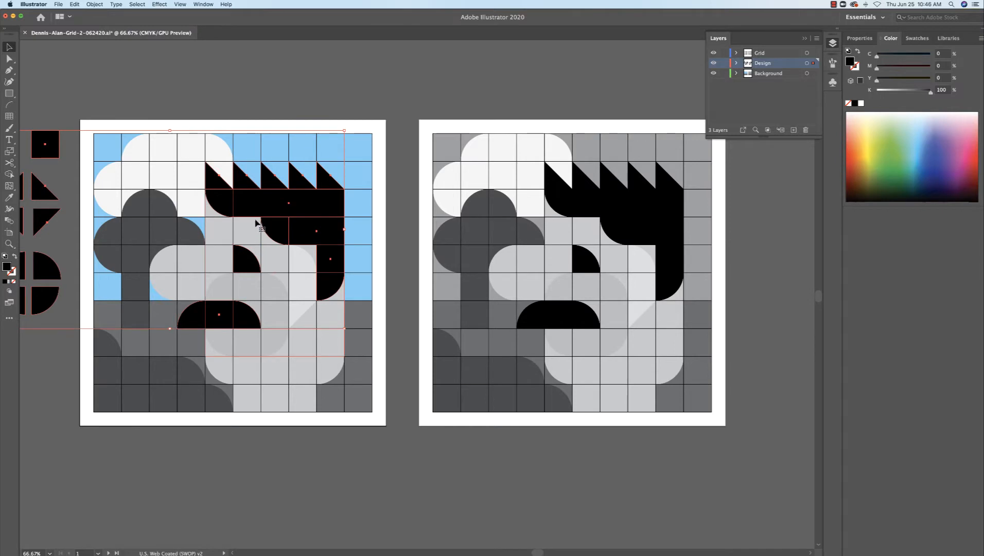
drag(214, 200, 344, 202)
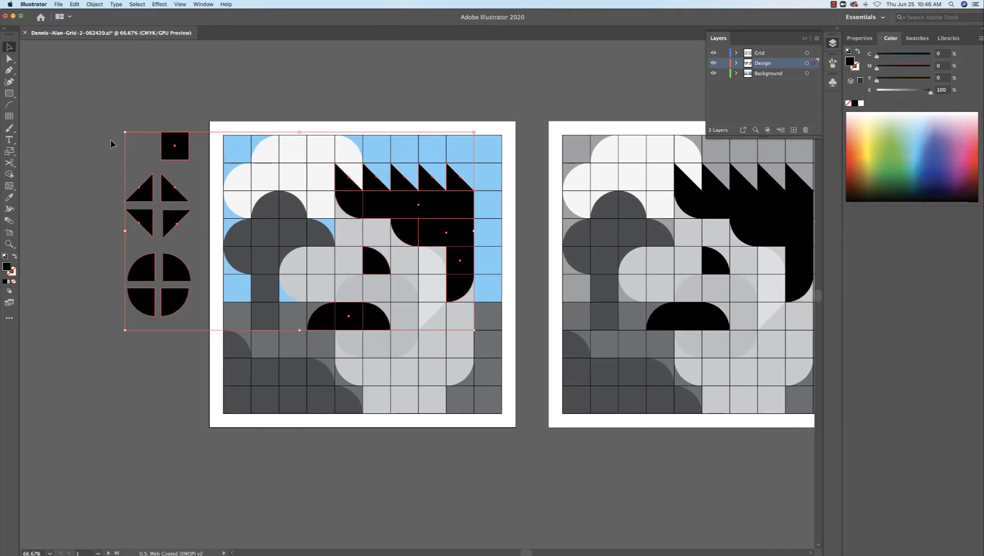
Recolor the selected black shapes, including the hair, mustache and spare tiles, brown with C 26.67, M 77.65, Y 100 and K 21.18 percent.
drag(283, 199, 233, 197)
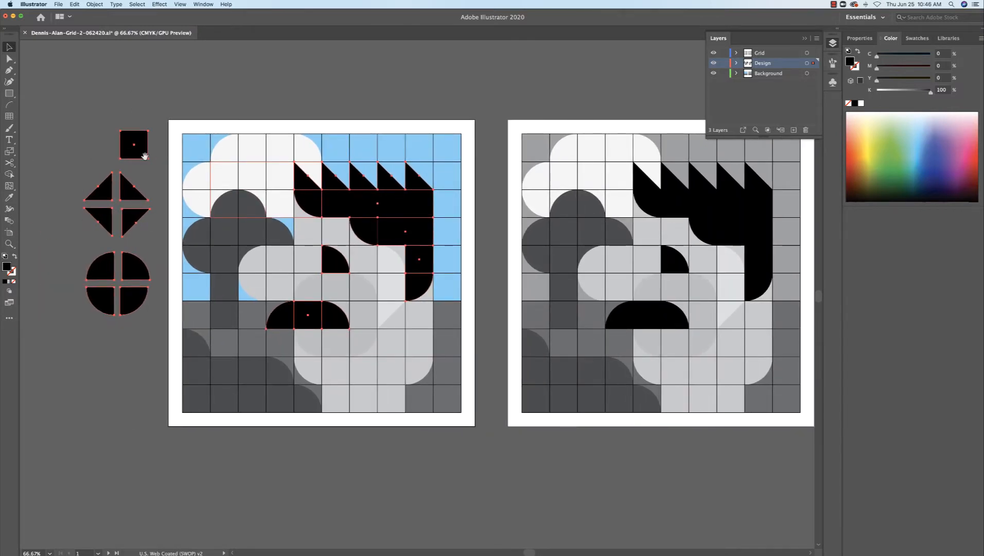
drag(127, 248, 102, 243)
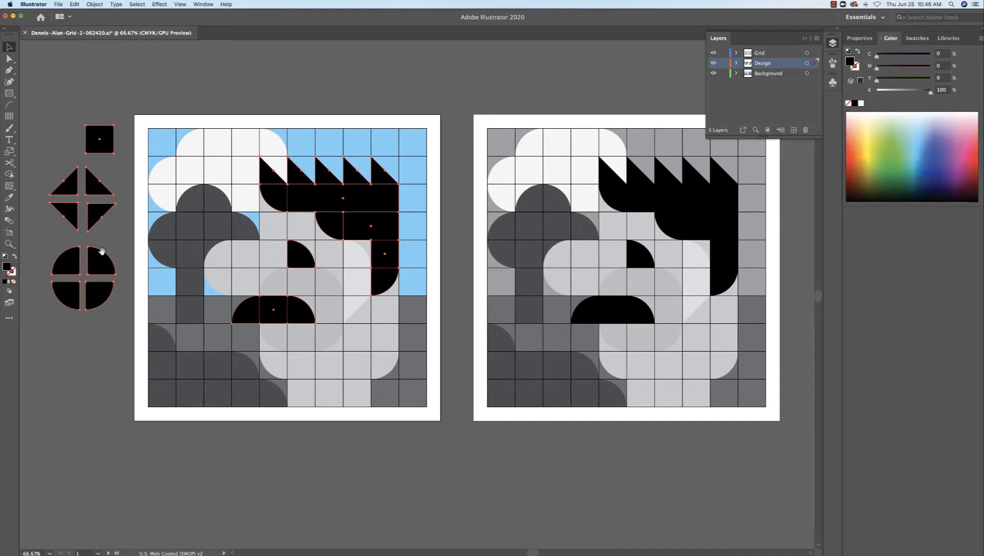
click(860, 173)
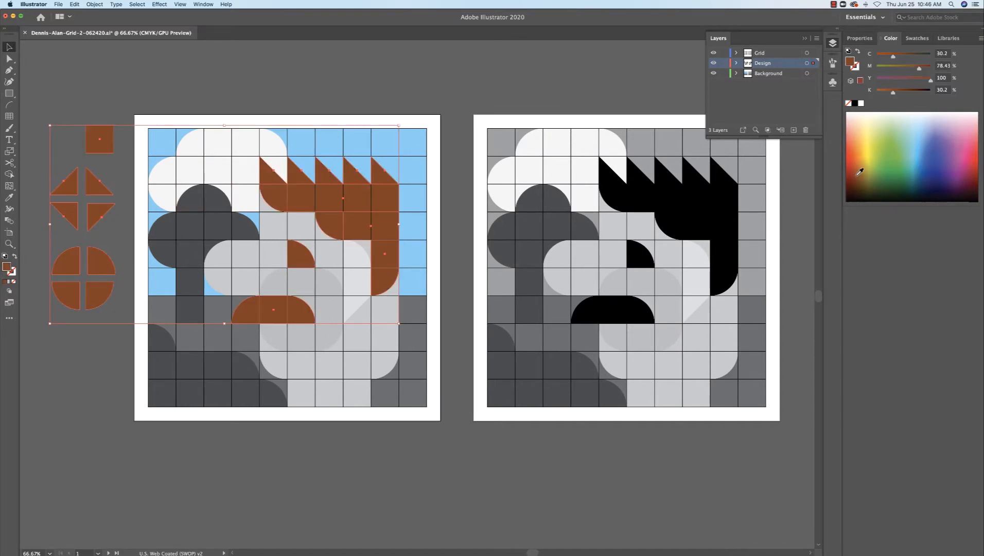
click(854, 175)
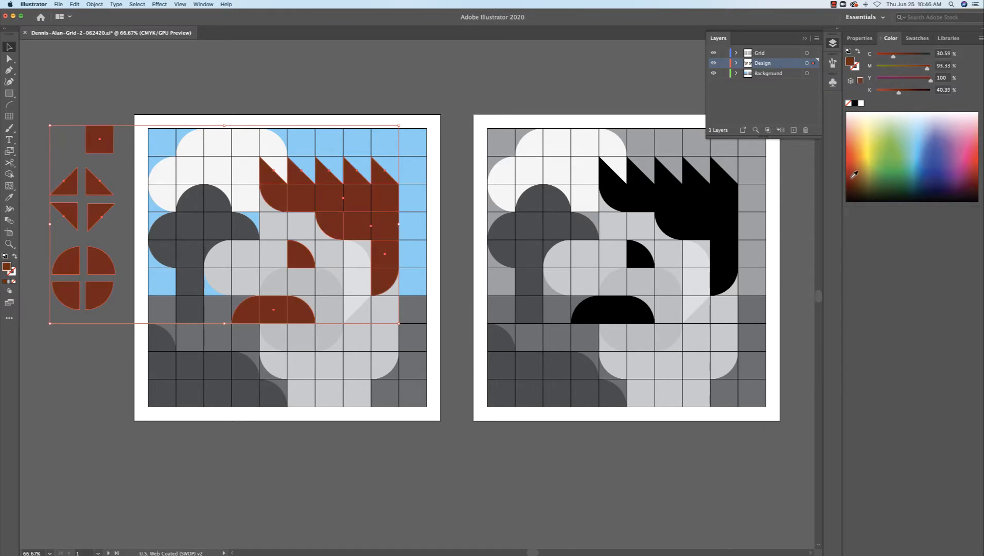
click(859, 166)
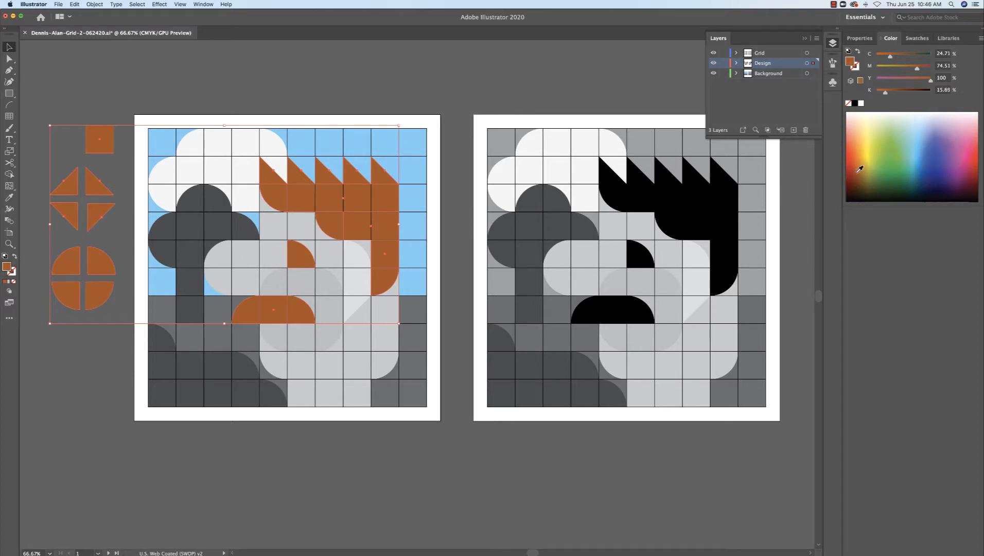
click(860, 169)
Recolor only the quarter-circle eye on the original portrait with the blue swatch C=85 M=50 Y=0 K=0.
click(506, 55)
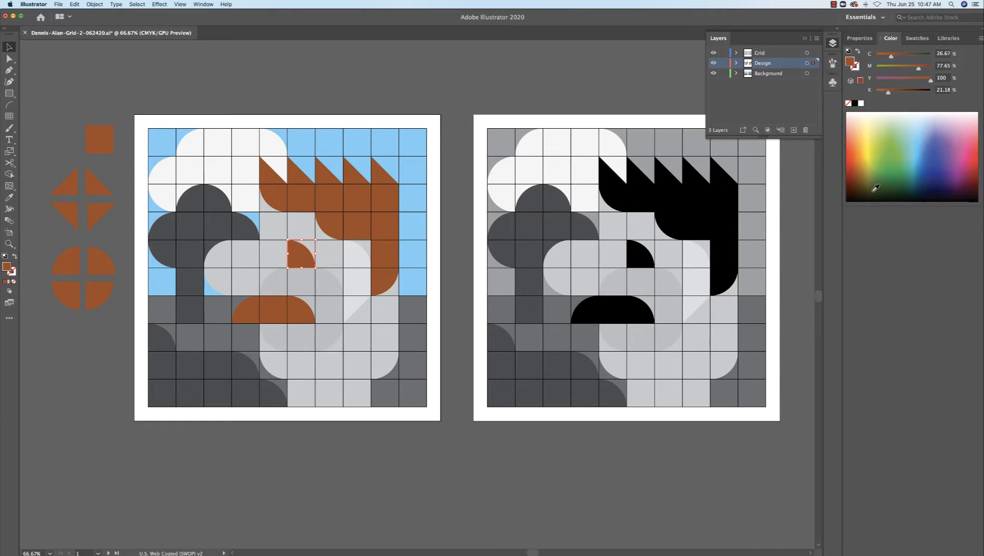
click(917, 38)
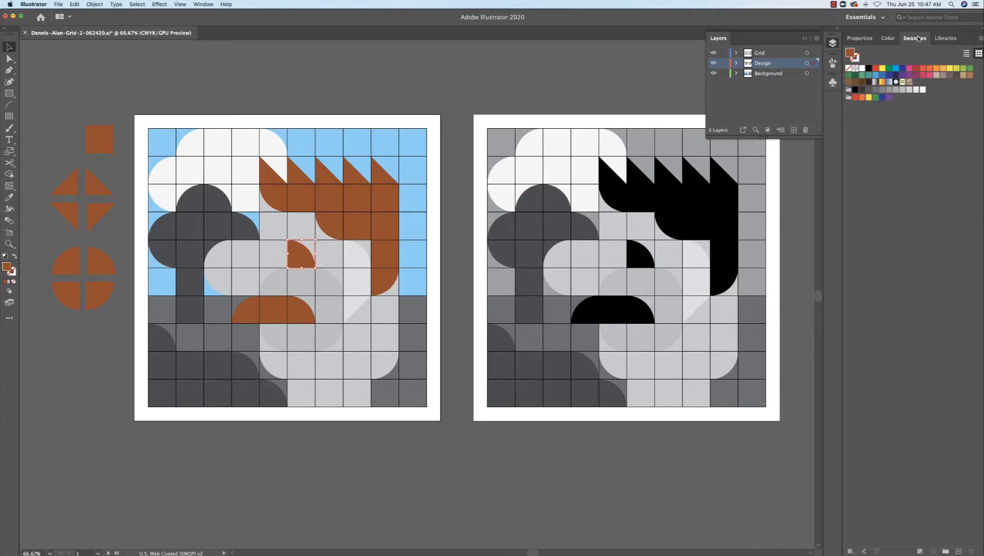
click(882, 75)
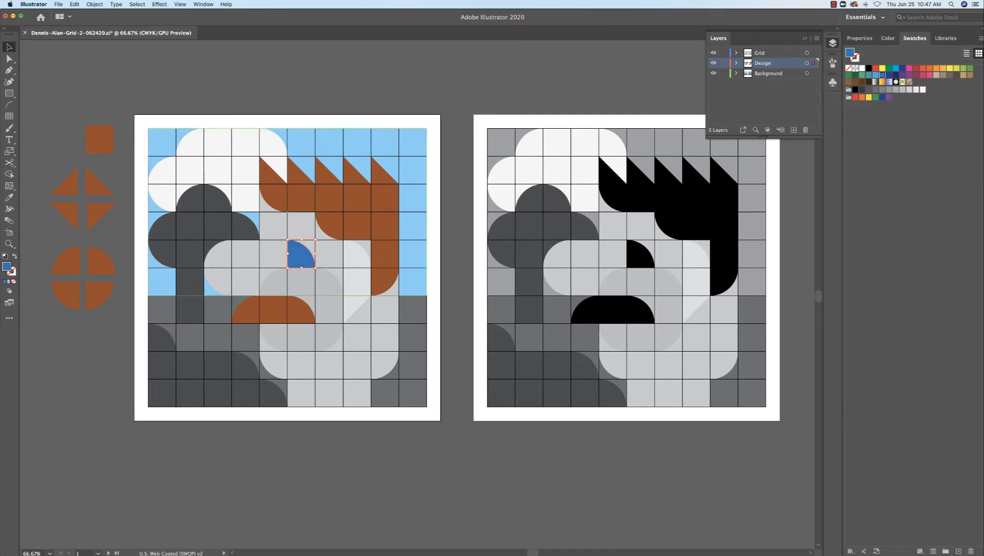
Select all shapes sharing the tree's dark grey fill color, including the lower foreground shapes, and recolor them dark green.
click(208, 204)
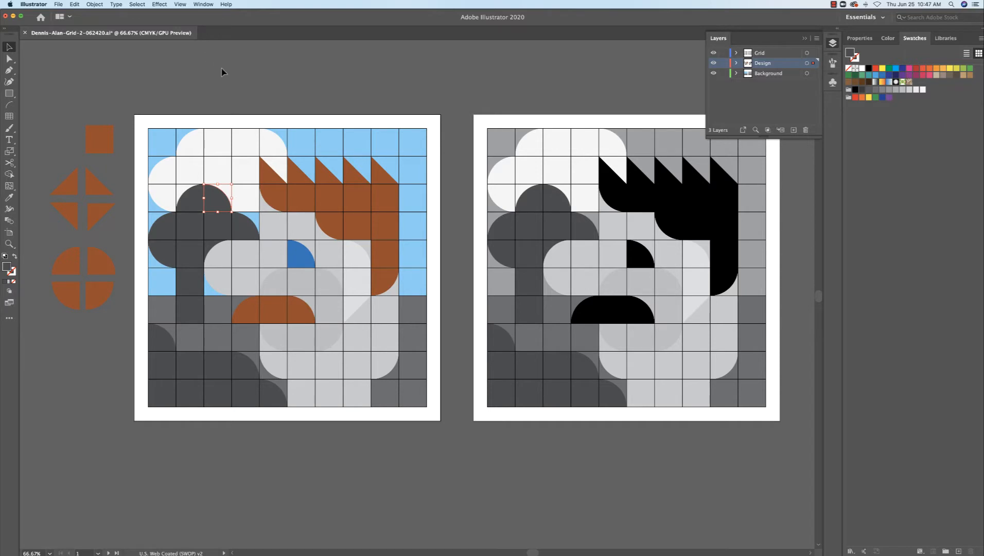
click(137, 5)
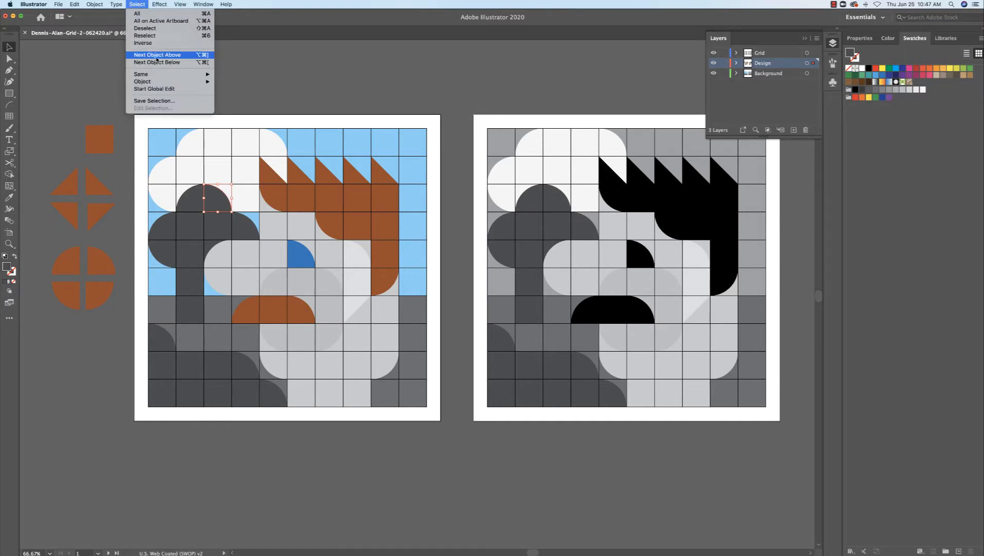
mouse_move(154, 76)
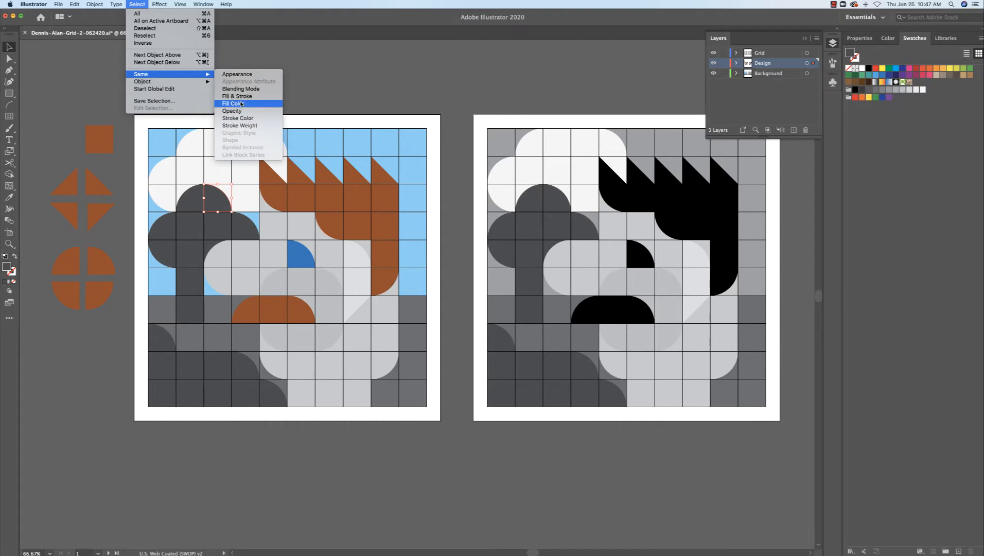
click(241, 105)
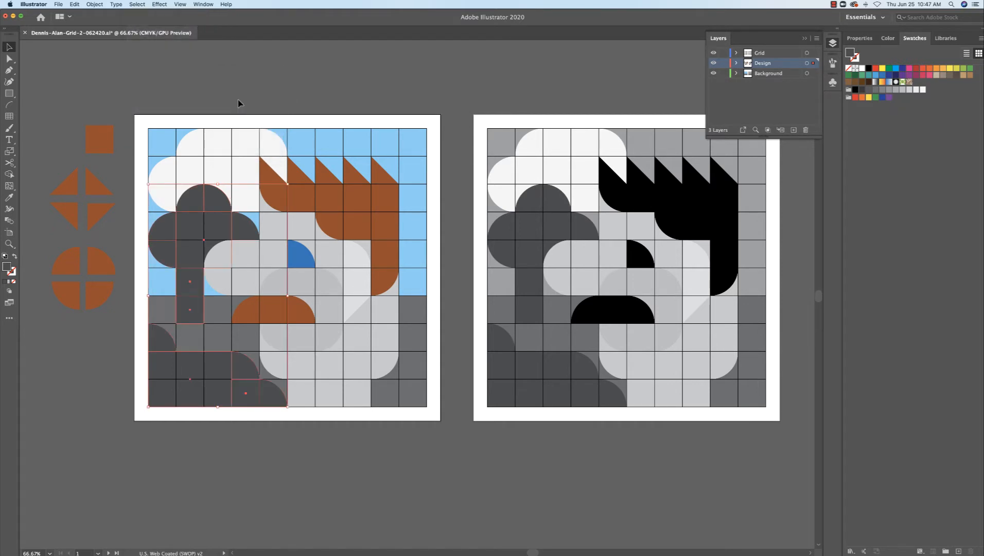
shift+click(182, 342)
click(855, 75)
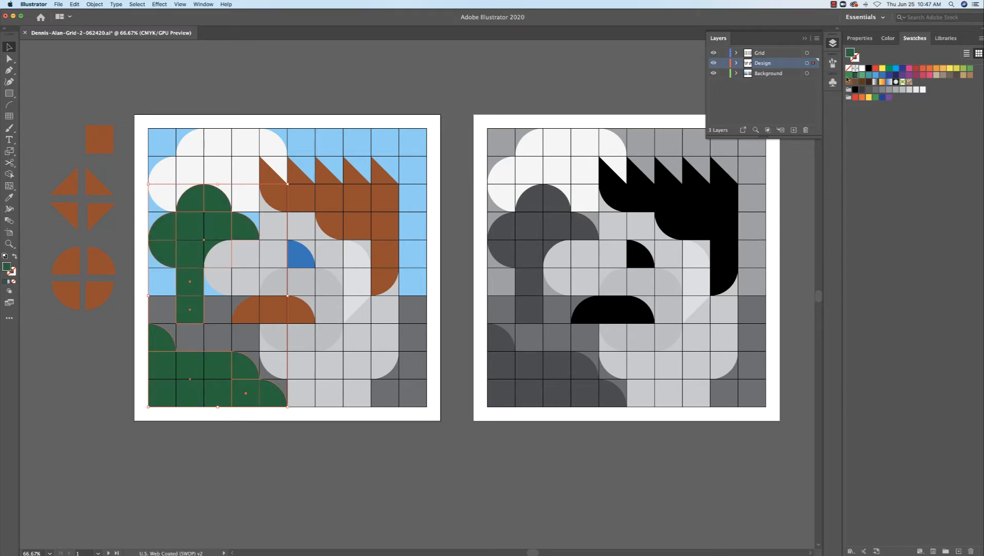
Move the original portrait's lower background rectangle below the artboard, undo the move, and recolor the rectangle medium green.
click(418, 336)
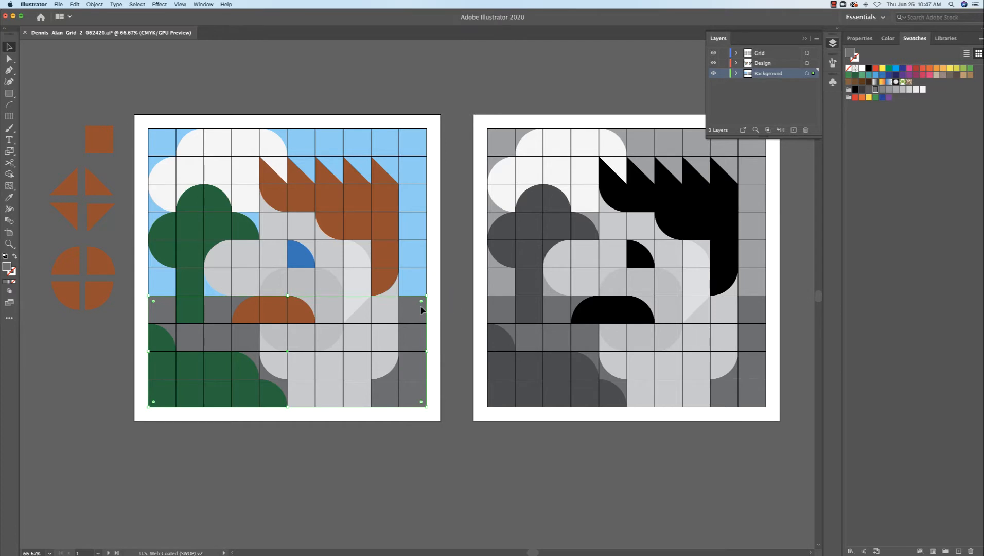
drag(421, 309, 413, 453)
scroll(412, 427, down, 2)
scroll(412, 427, left, 1)
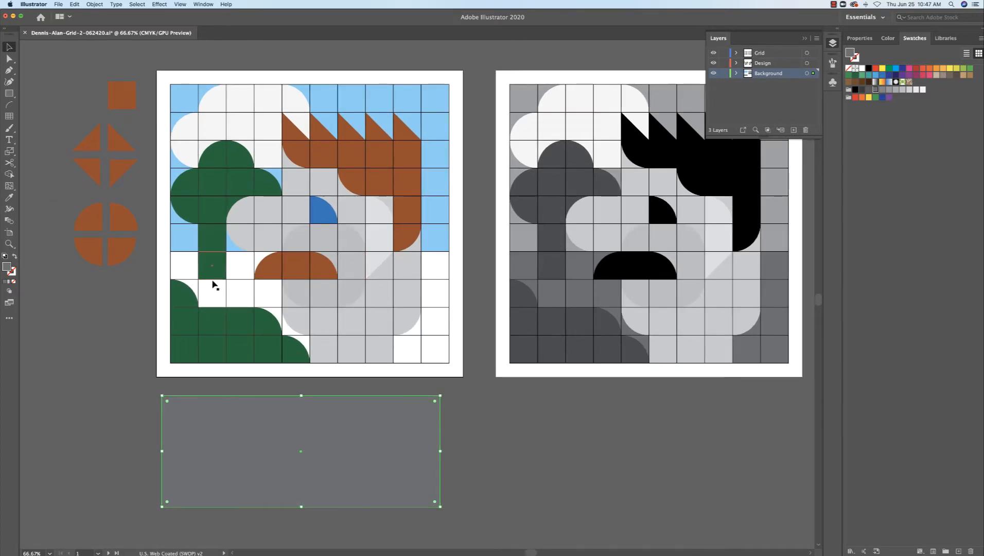
key(super+z)
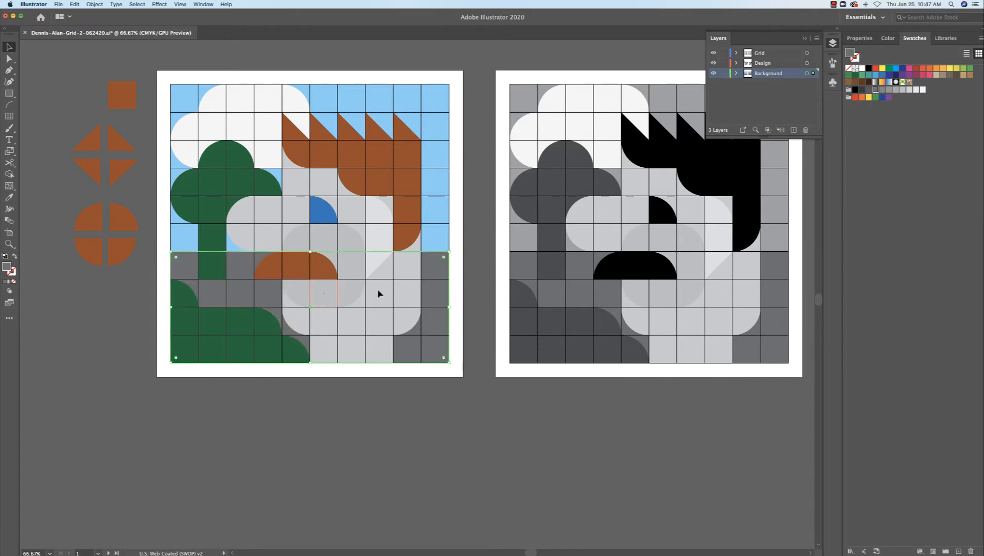
click(849, 74)
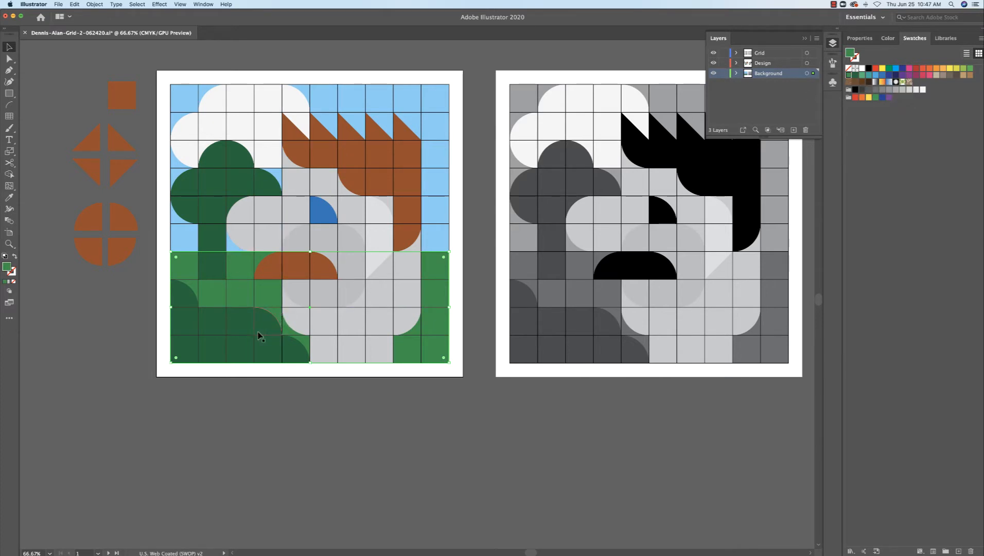
Select the rounded foreground shapes beneath the tree and recolor them with the blue swatch C=85 M=50 Y=0 K=0.
click(185, 301)
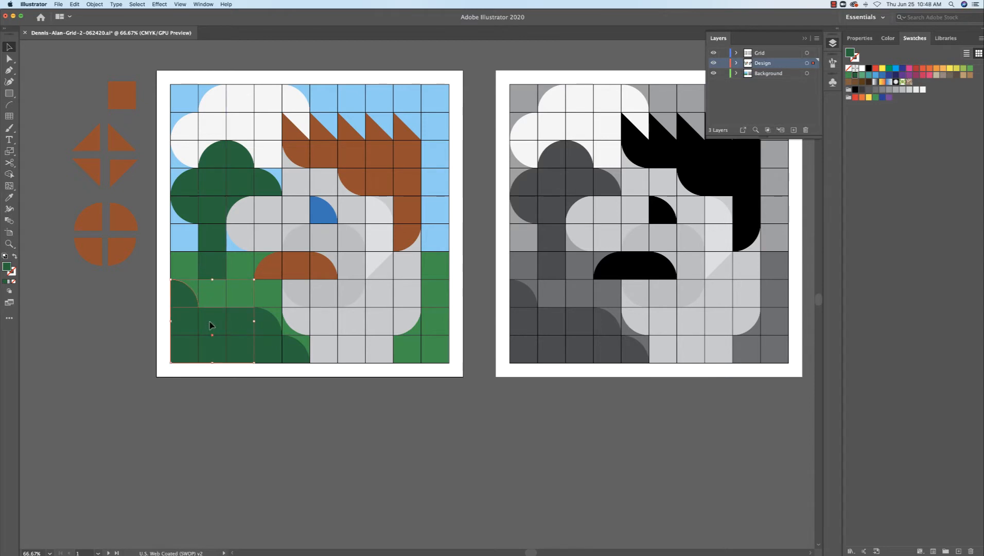
shift+click(261, 322)
shift+click(295, 354)
click(897, 69)
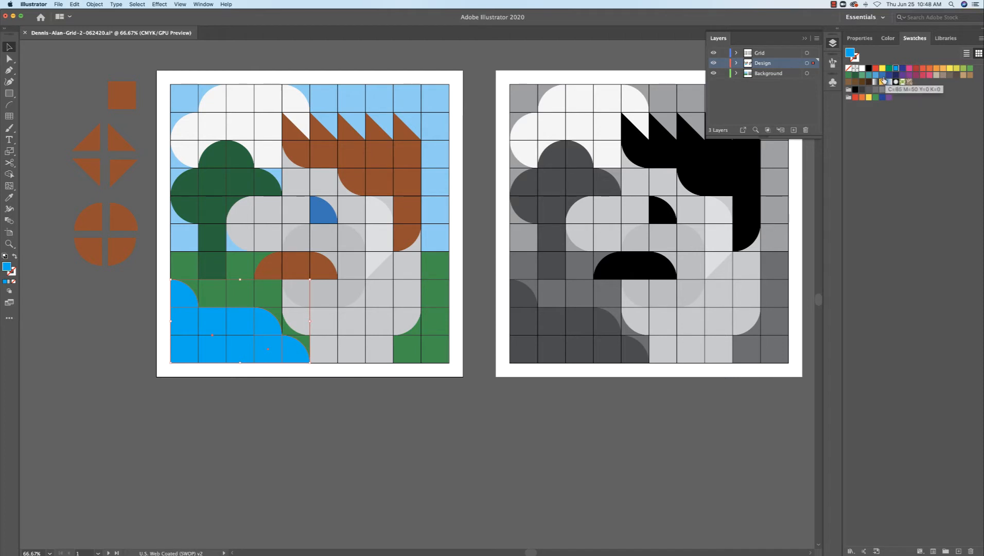
click(883, 77)
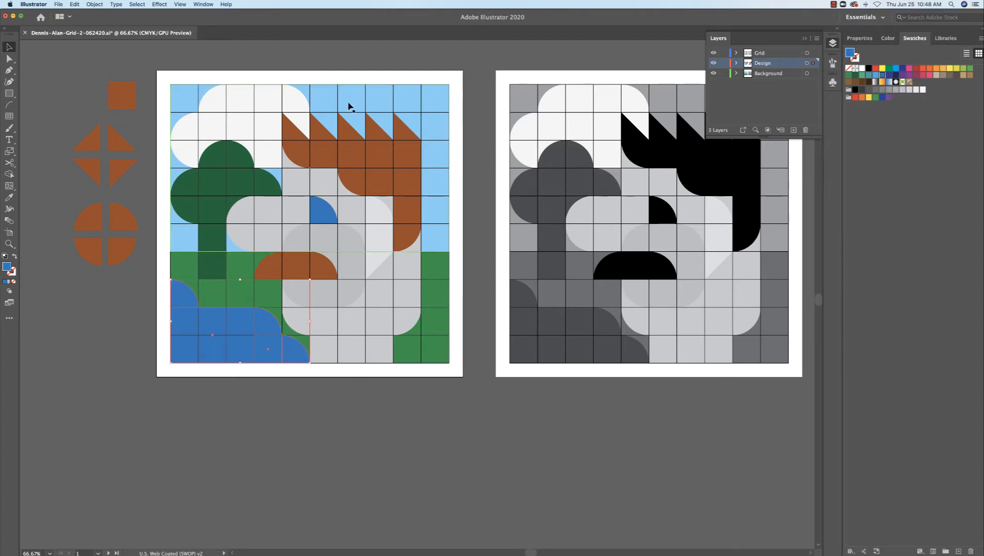
Select all shapes sharing the face's light grey fill color and recolor them with the orange swatch C=0 M=35 Y=85 K=0.
click(266, 217)
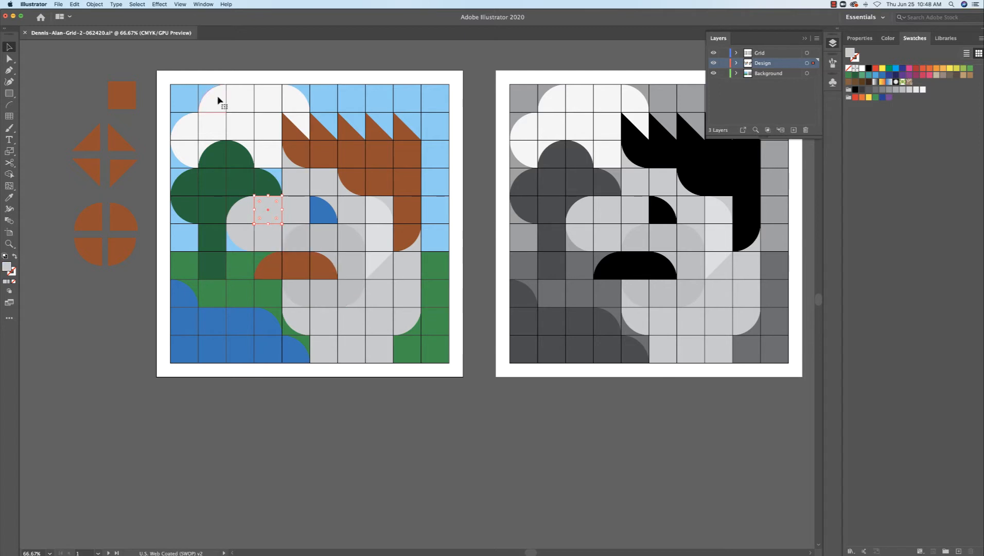
click(131, 5)
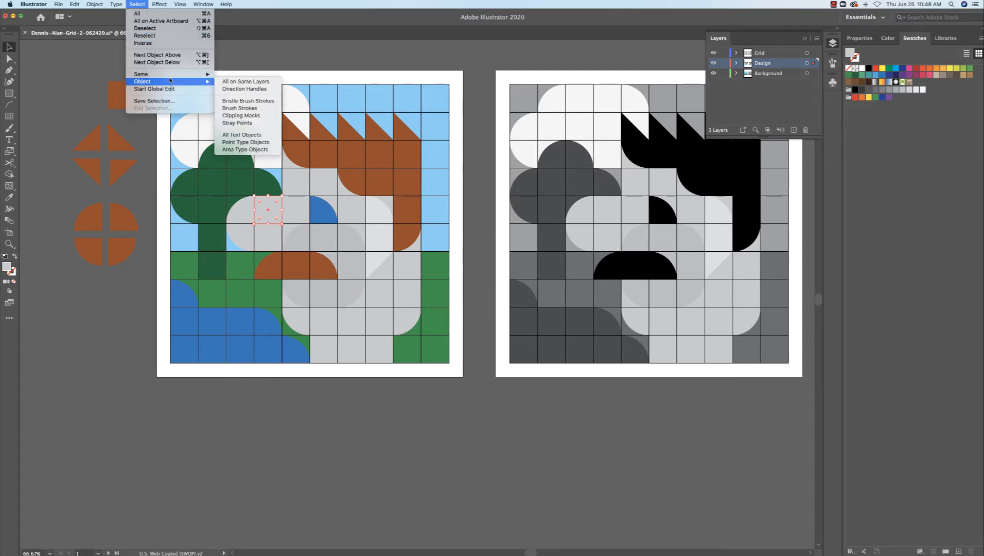
mouse_move(200, 74)
click(244, 105)
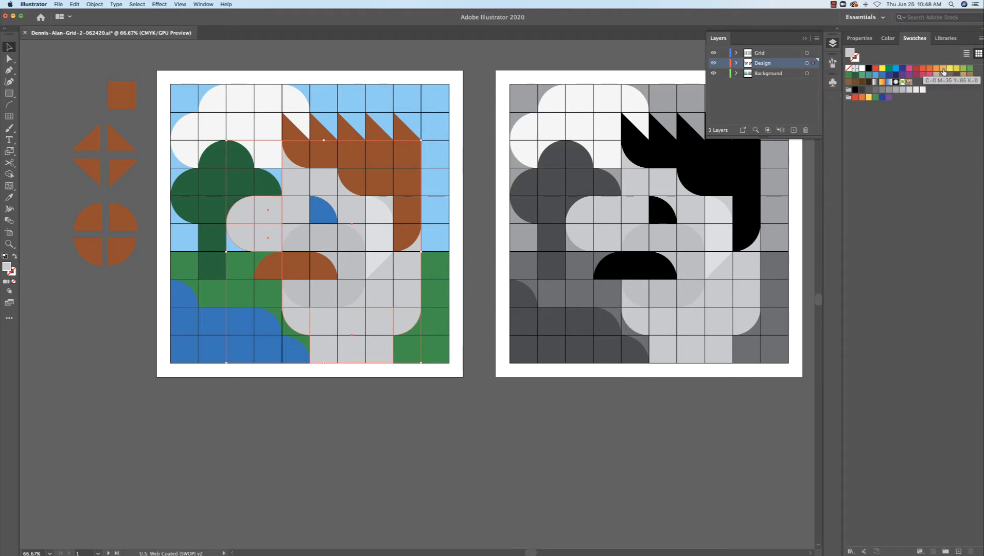
click(943, 69)
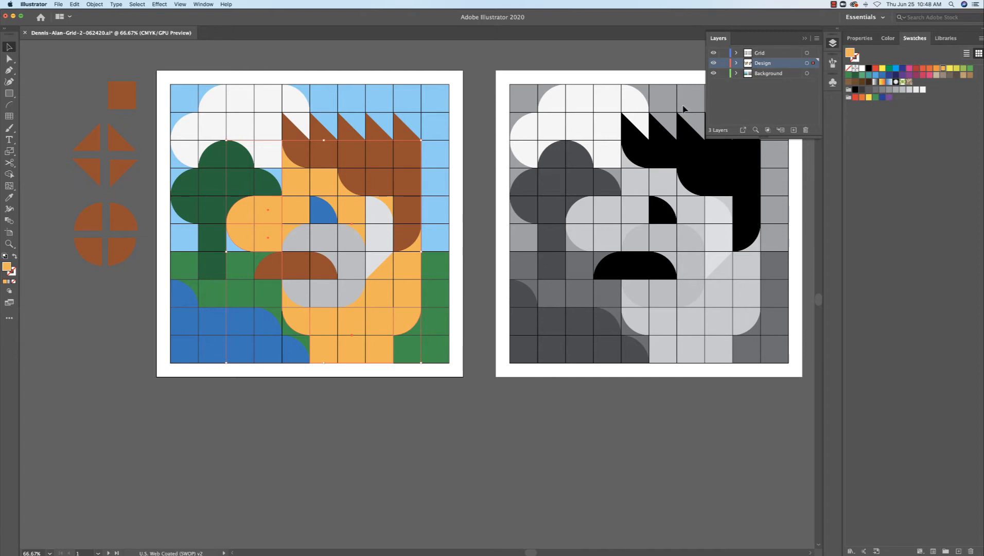
Adjust the face shapes' fill to a tan skin tone with M 22, Y 44 and K 14 percent.
click(890, 38)
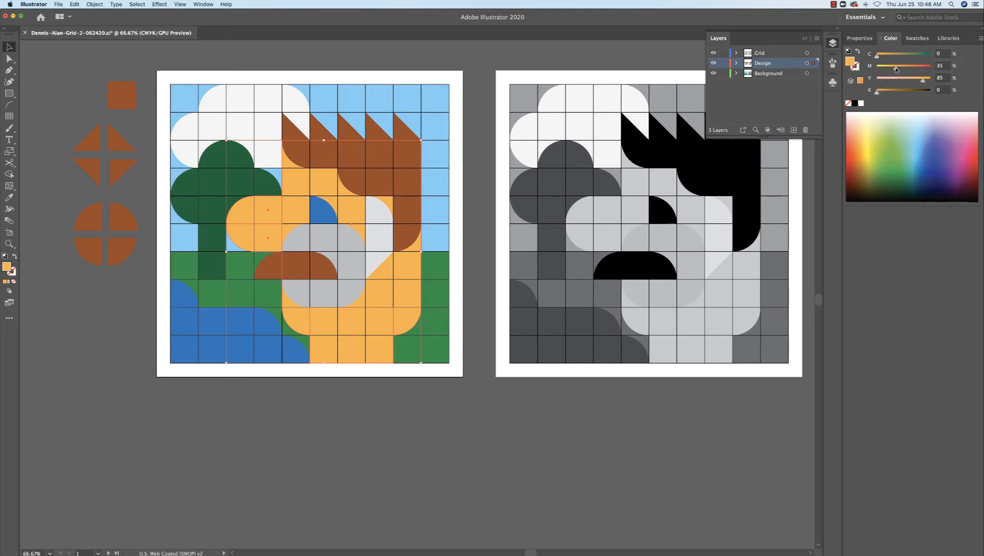
drag(895, 70, 892, 69)
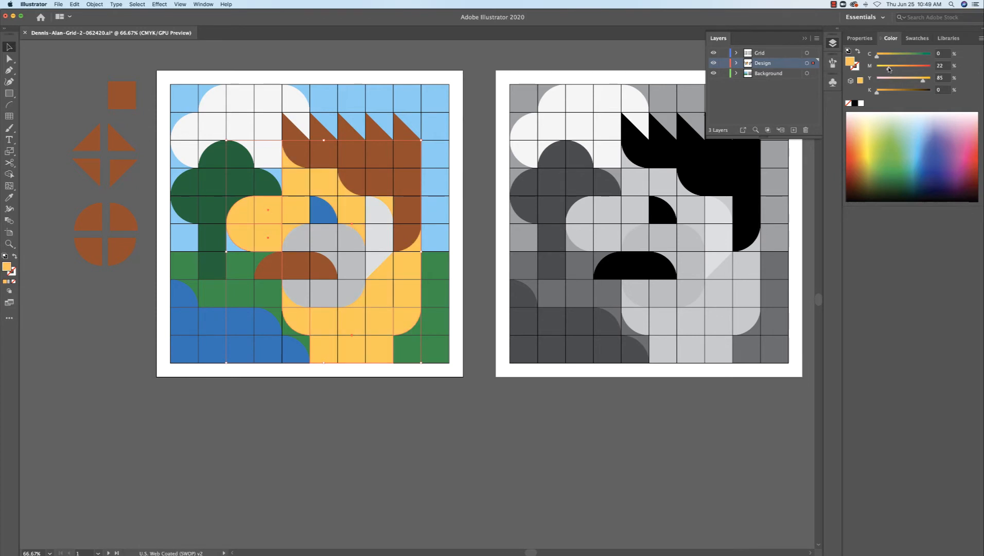
drag(924, 81, 902, 82)
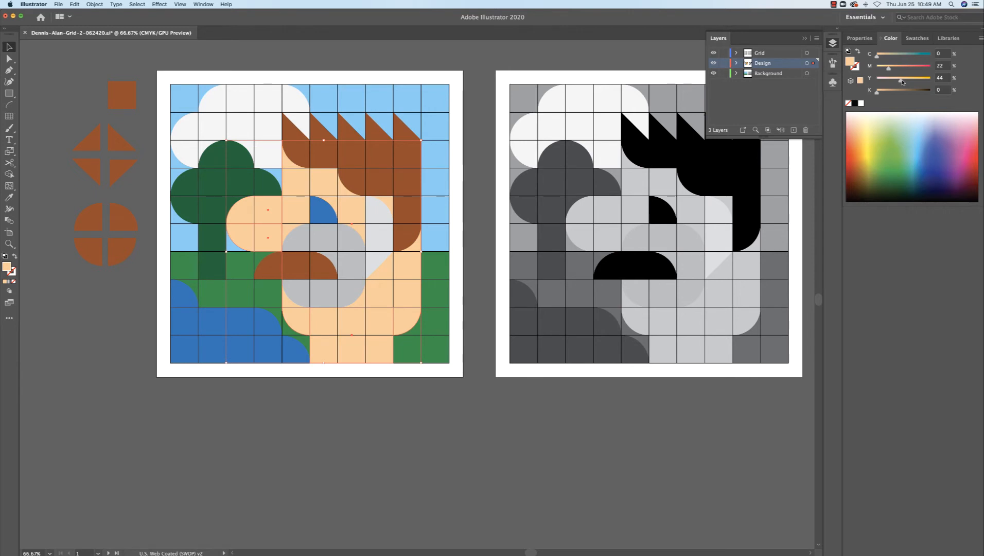
drag(882, 93, 886, 93)
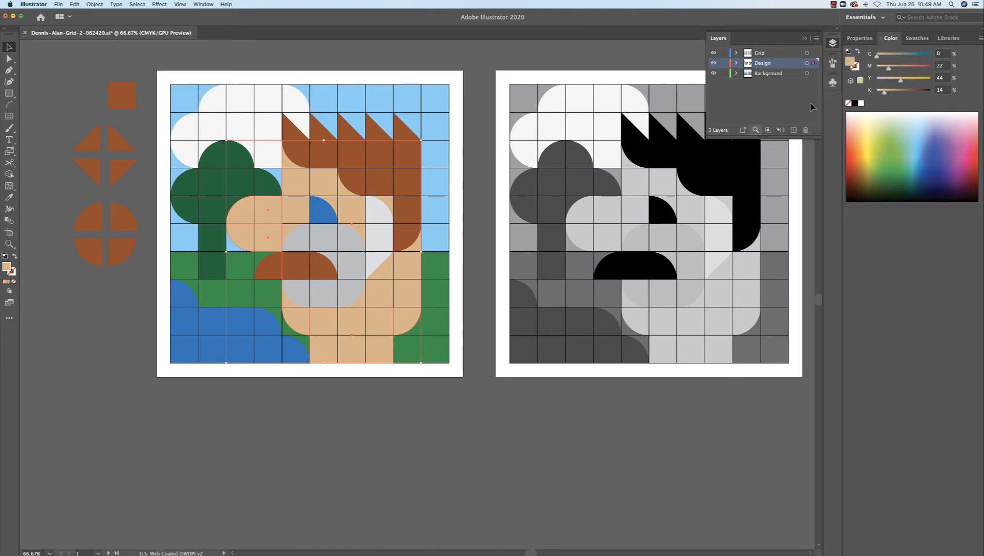
Try other spectrum colors on the face shapes, including a bright orange with M 70.59 and Y 100 percent, and undo them.
scroll(359, 281, down, 1)
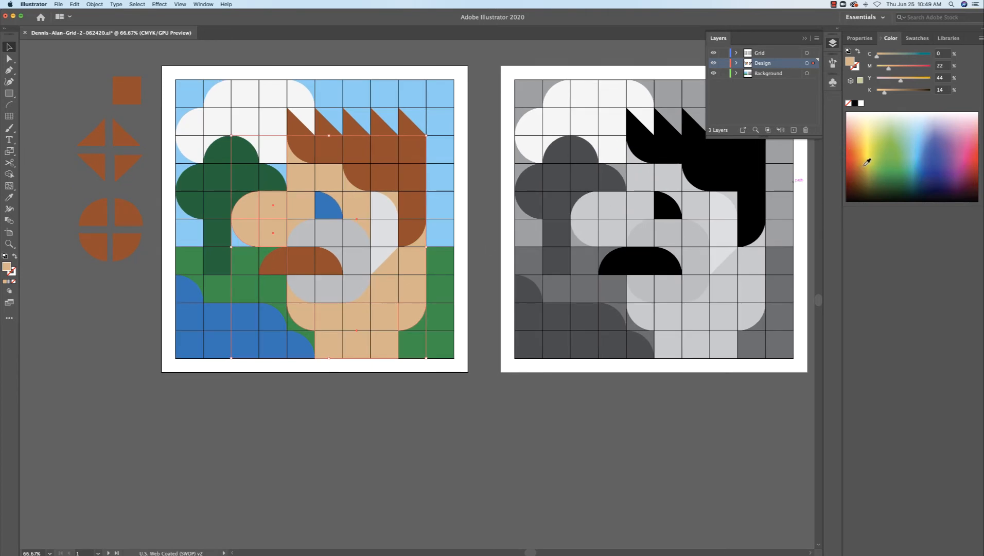
click(863, 168)
click(865, 158)
click(856, 154)
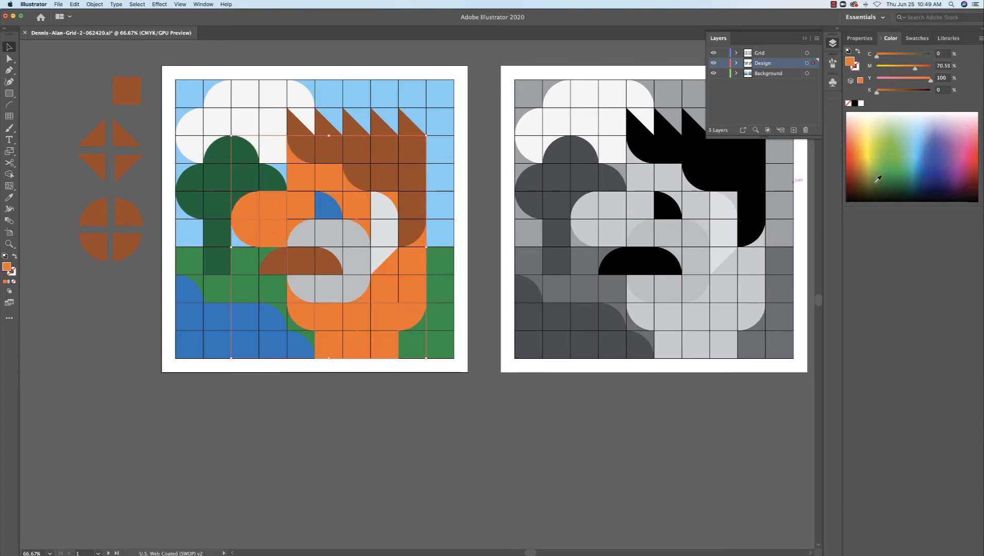
key(cmd+z)
key(cmd+z)
key(cmd+z)
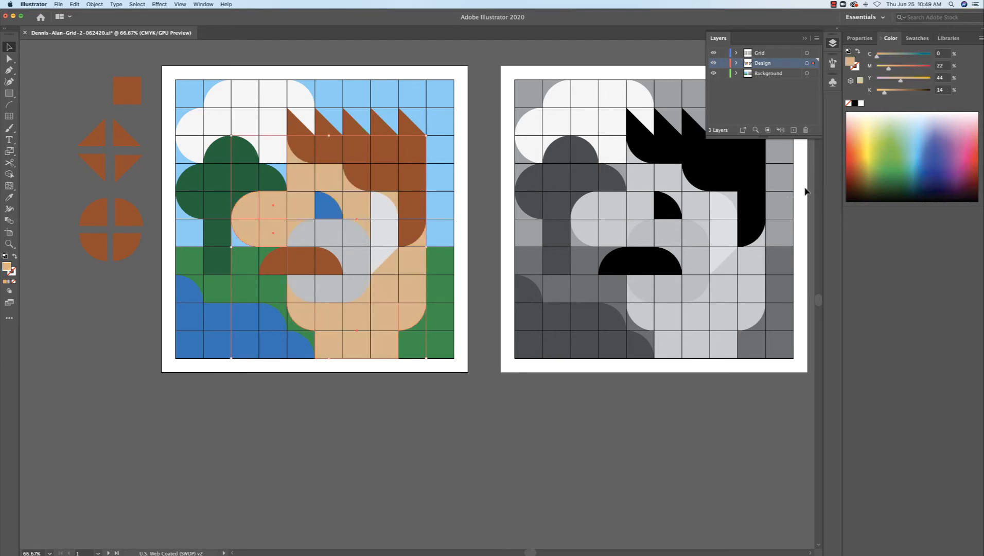
Select every unlocked shape that has the same fill color as the grey beard tile below the eye.
click(331, 233)
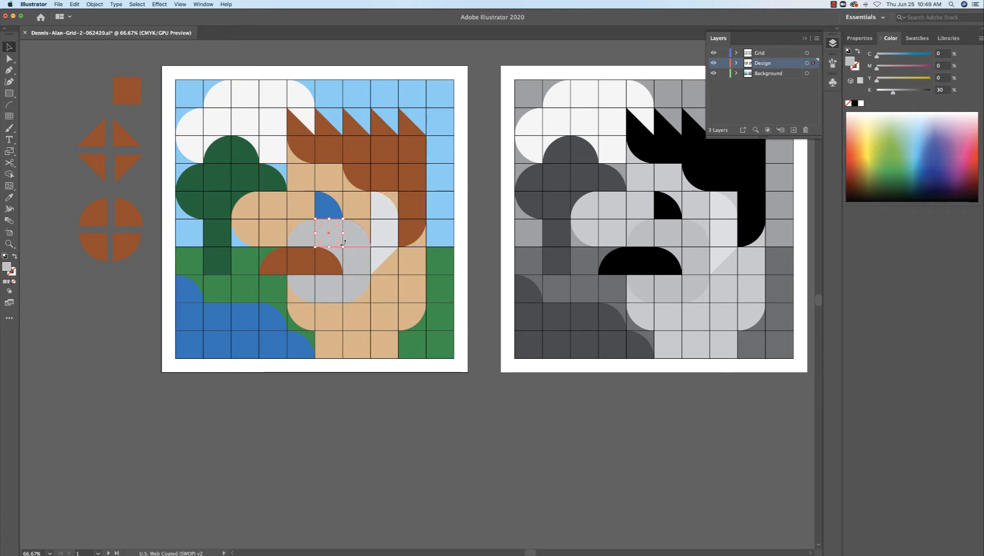
click(137, 4)
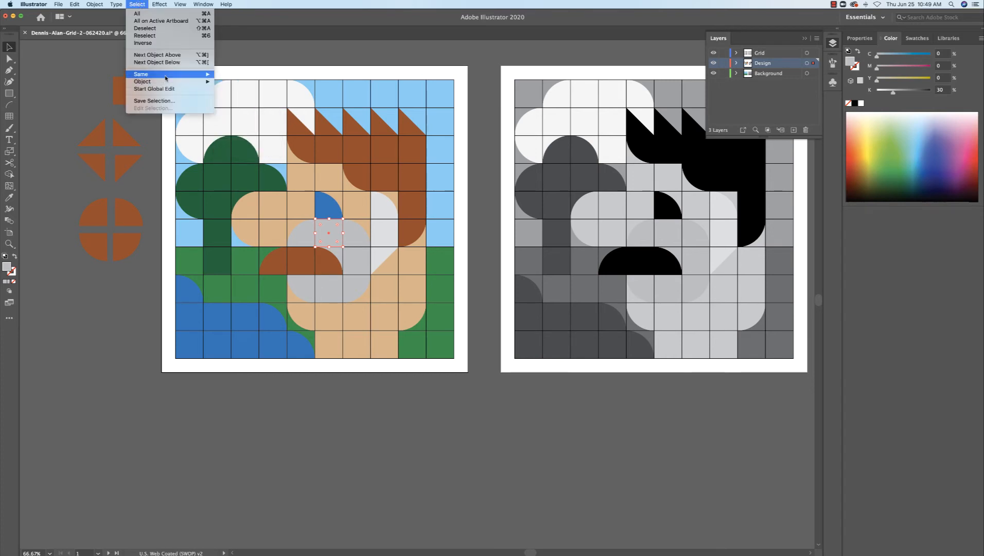
mouse_move(165, 75)
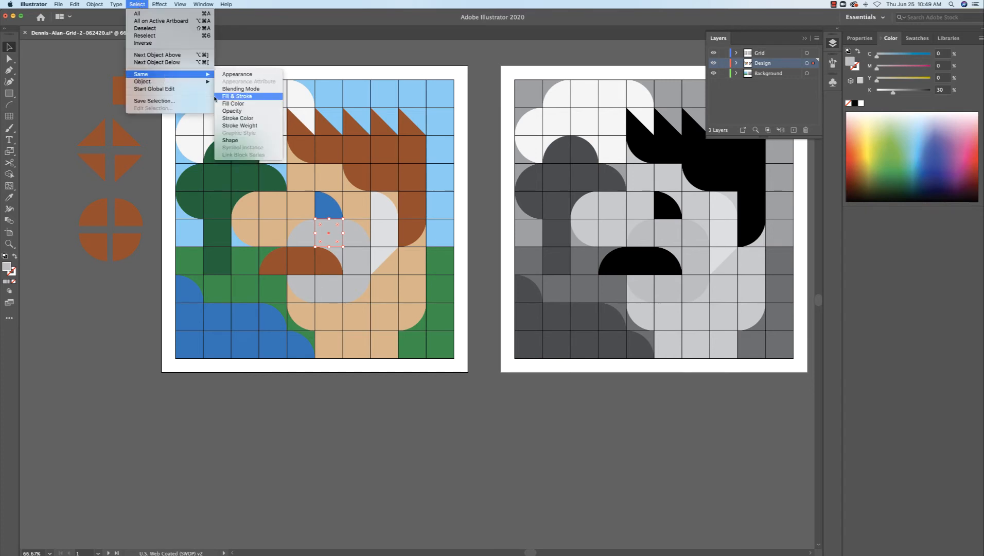
click(242, 107)
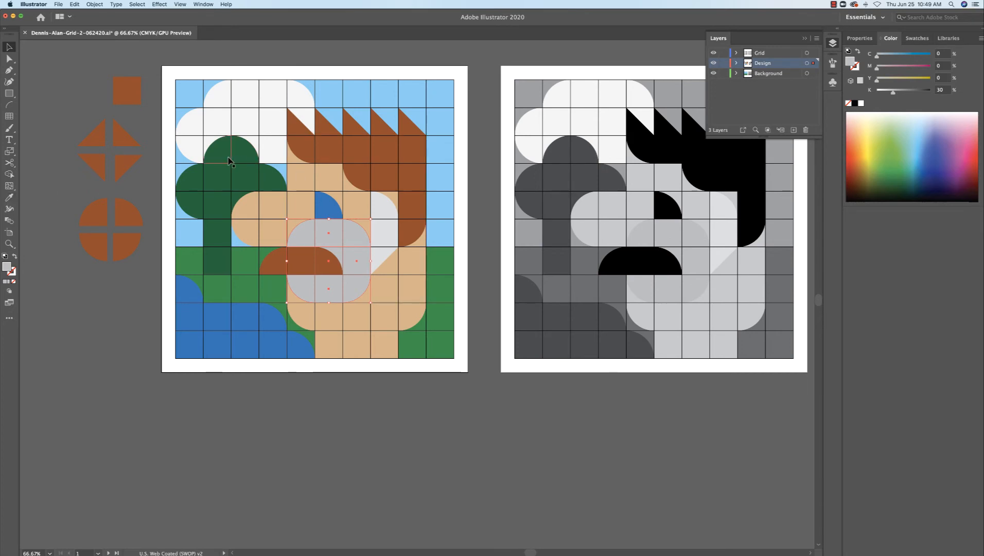
Sample the face's tan skin tone onto the selected beard shapes and raise their magenta to 32 percent.
key(i)
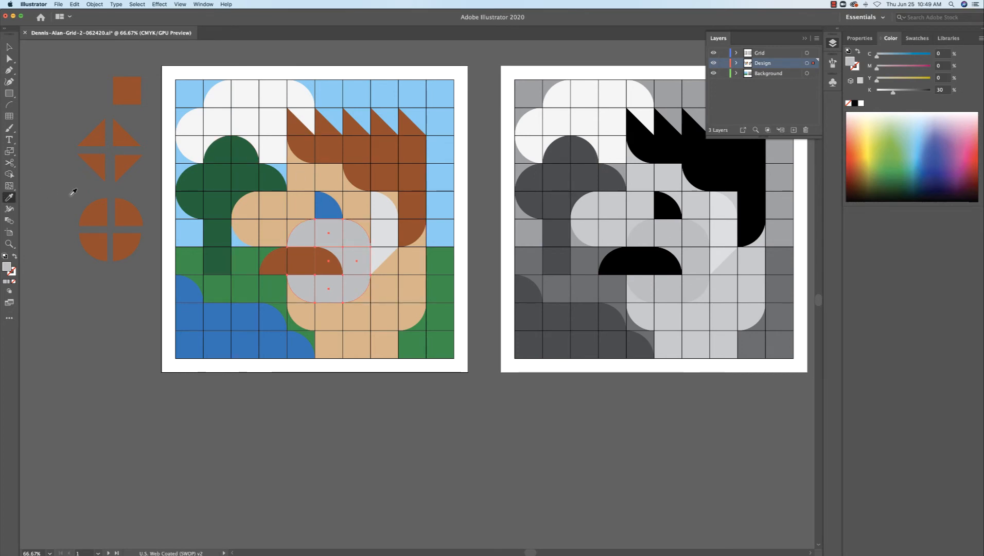
click(362, 206)
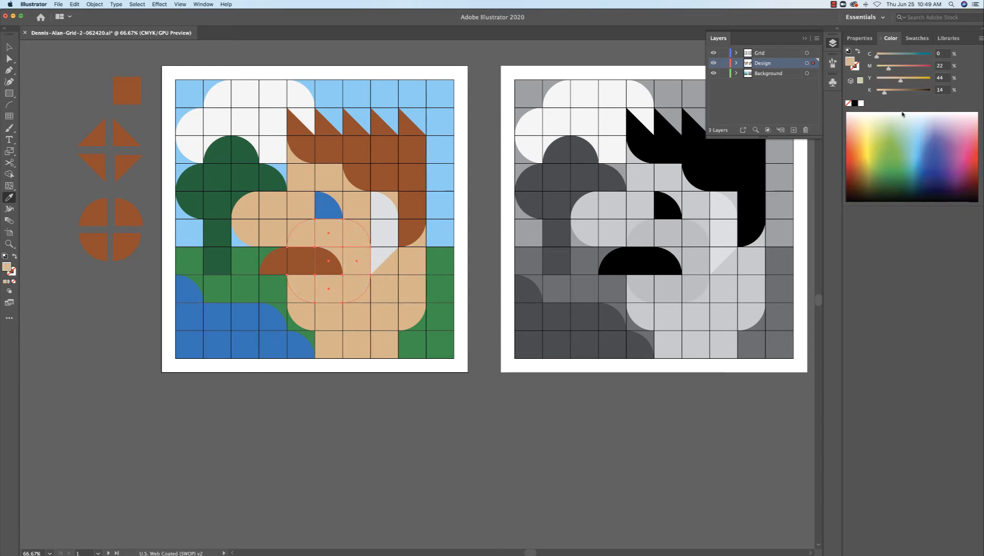
drag(889, 69, 895, 69)
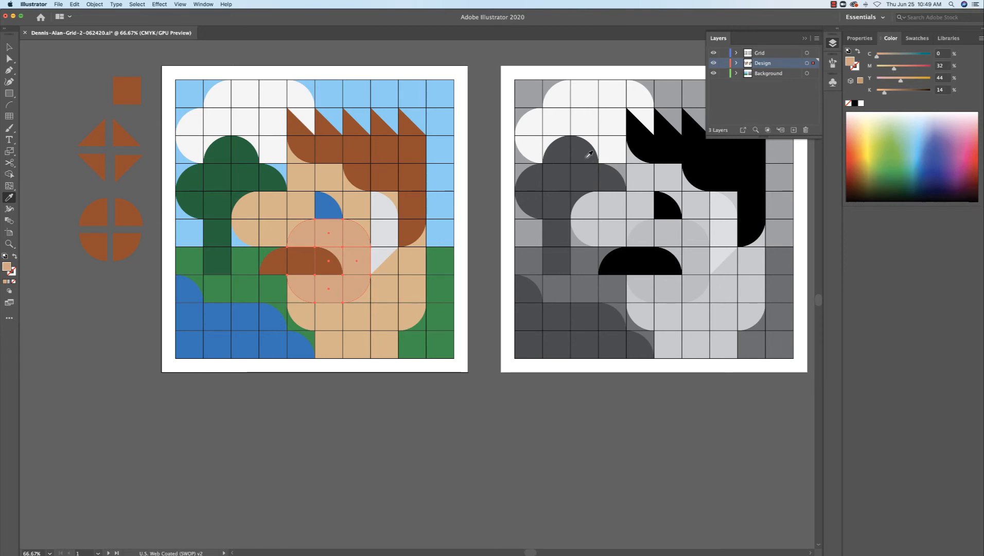
Recolor the pale grey ear shapes with the sampled skin tone, lightened to M 17.5, Y 35 and K 11.14 percent, and deselect them.
super+click(385, 212)
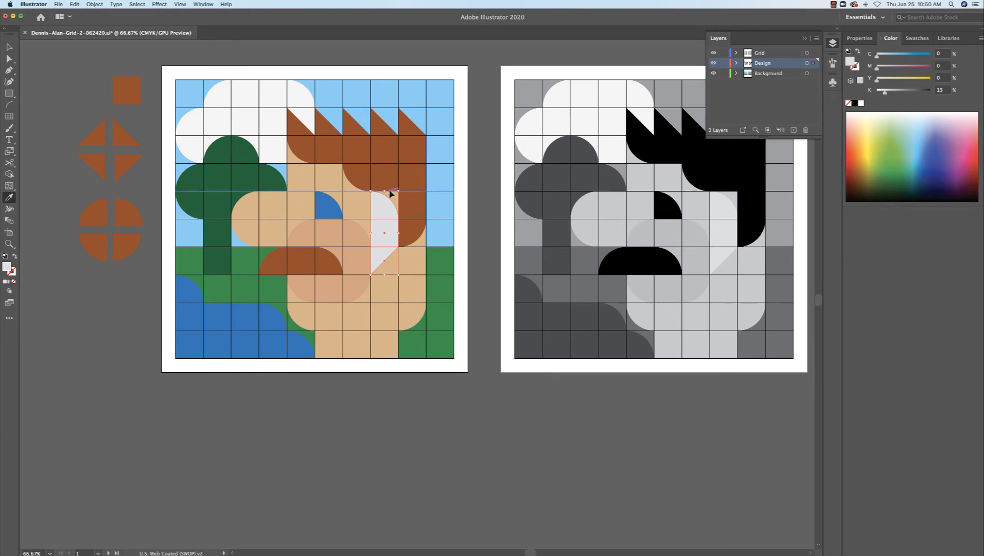
click(326, 172)
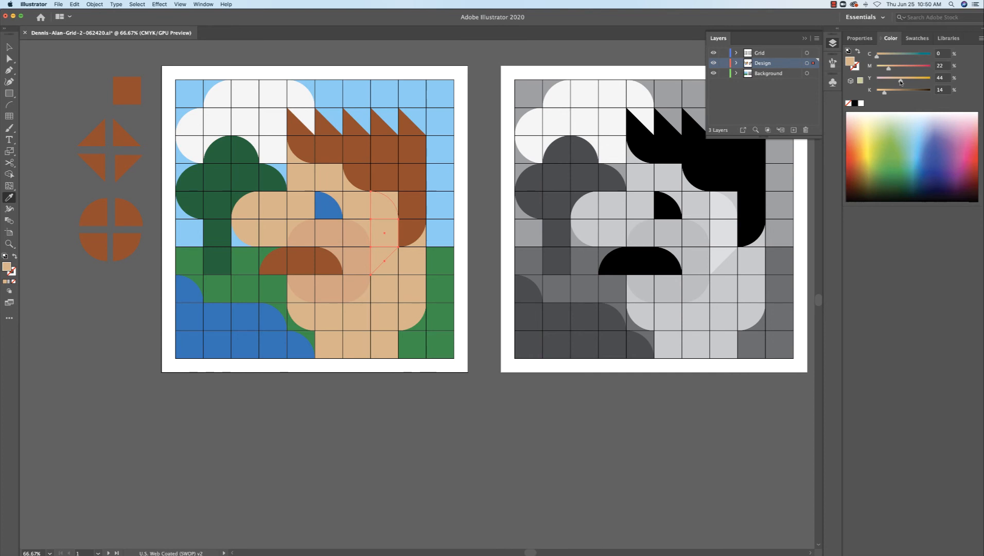
drag(901, 81, 903, 81)
drag(904, 80, 918, 81)
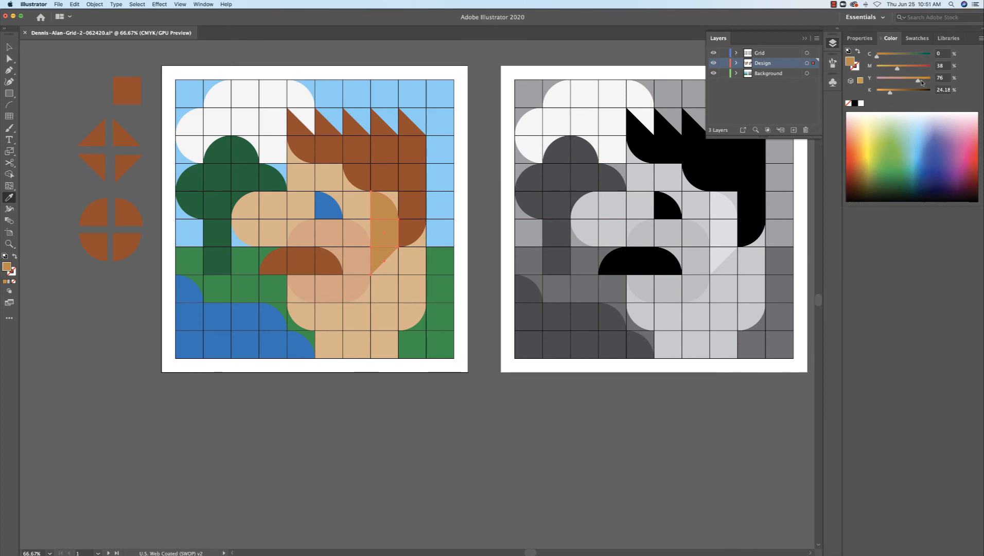
drag(918, 81, 896, 80)
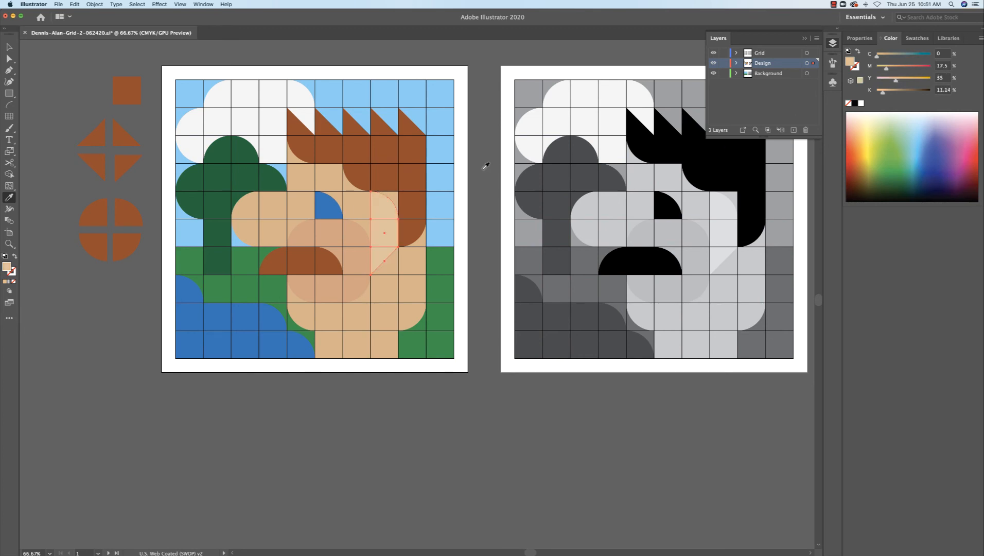
super+click(350, 57)
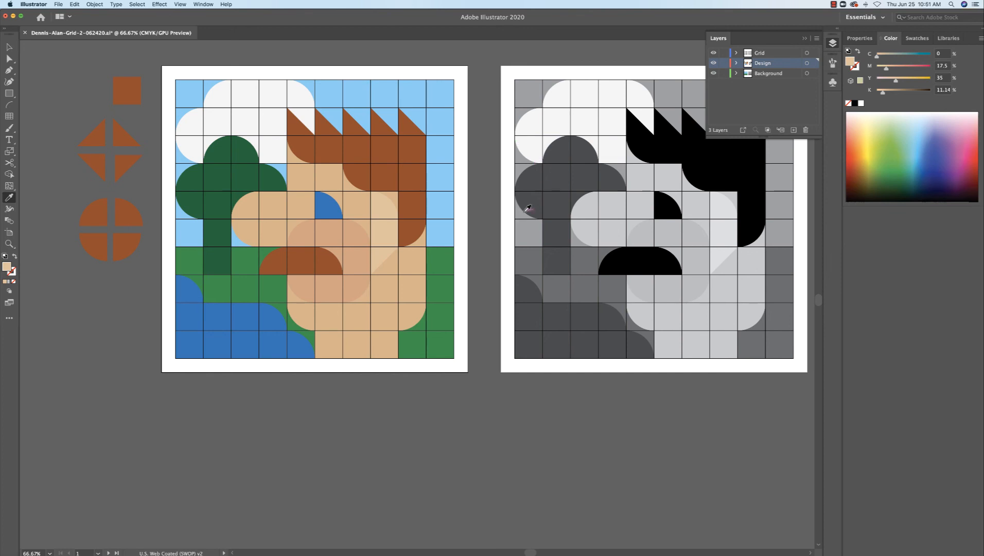
Unlock all the locked objects of the greyscale reference artwork and clear the selection.
scroll(530, 208, right, 5)
scroll(531, 208, up, 3)
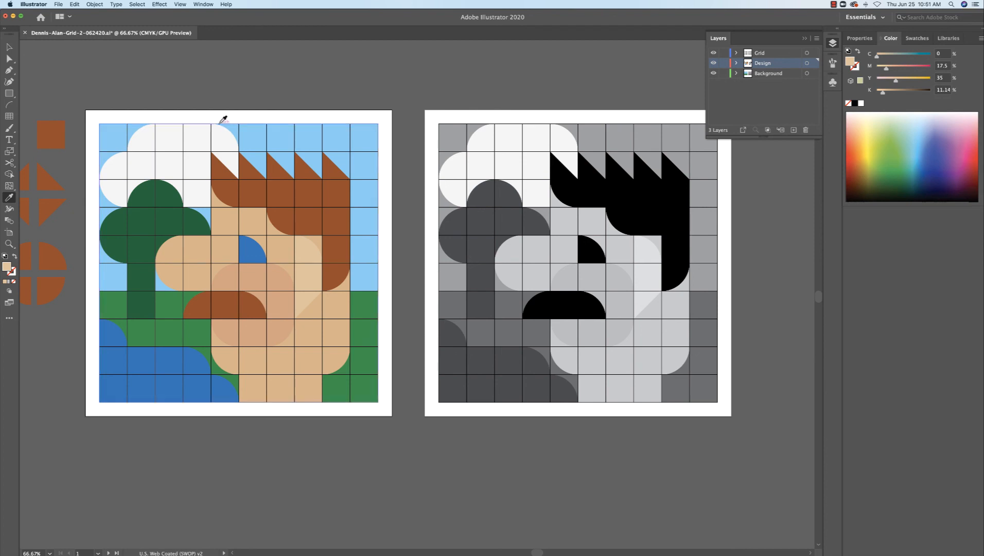
click(94, 4)
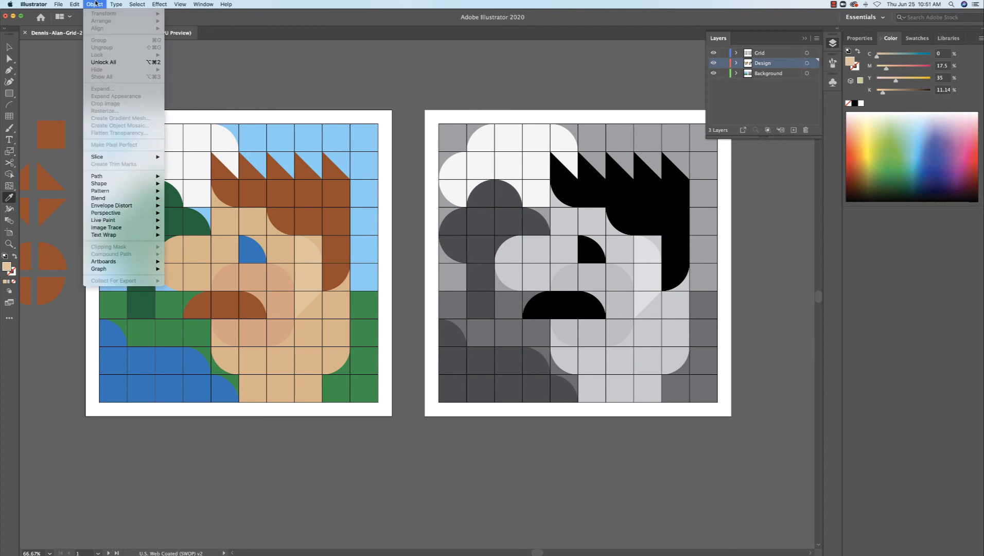
click(104, 62)
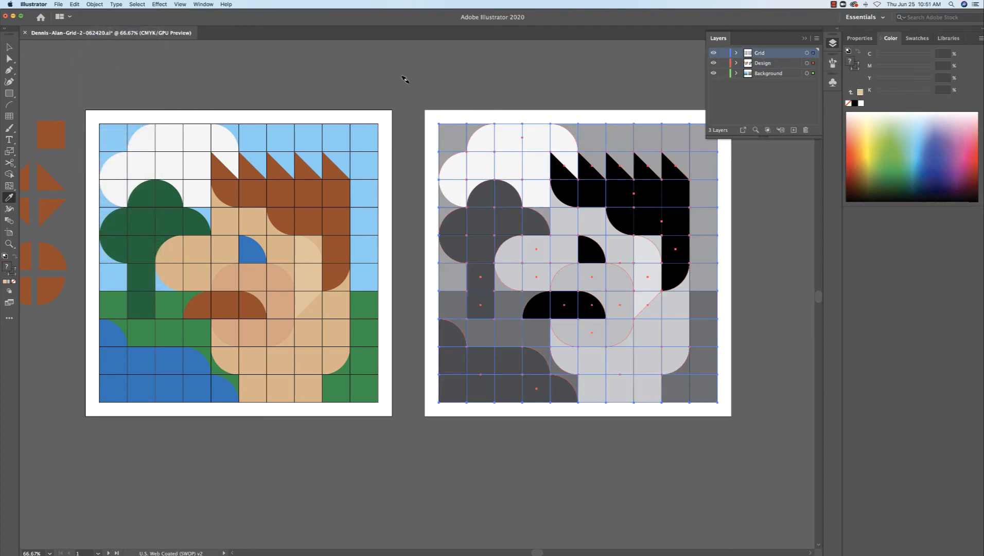
key(super+shift+a)
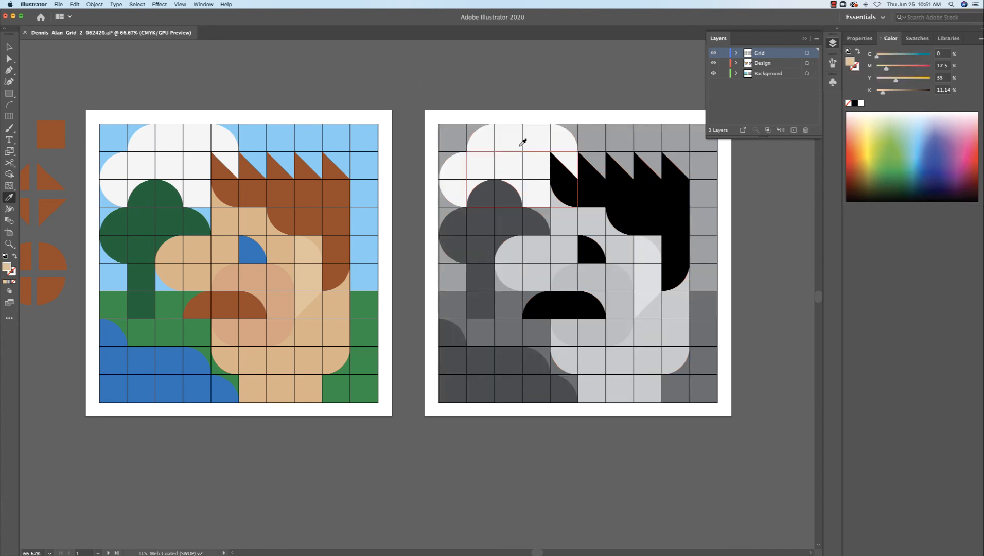